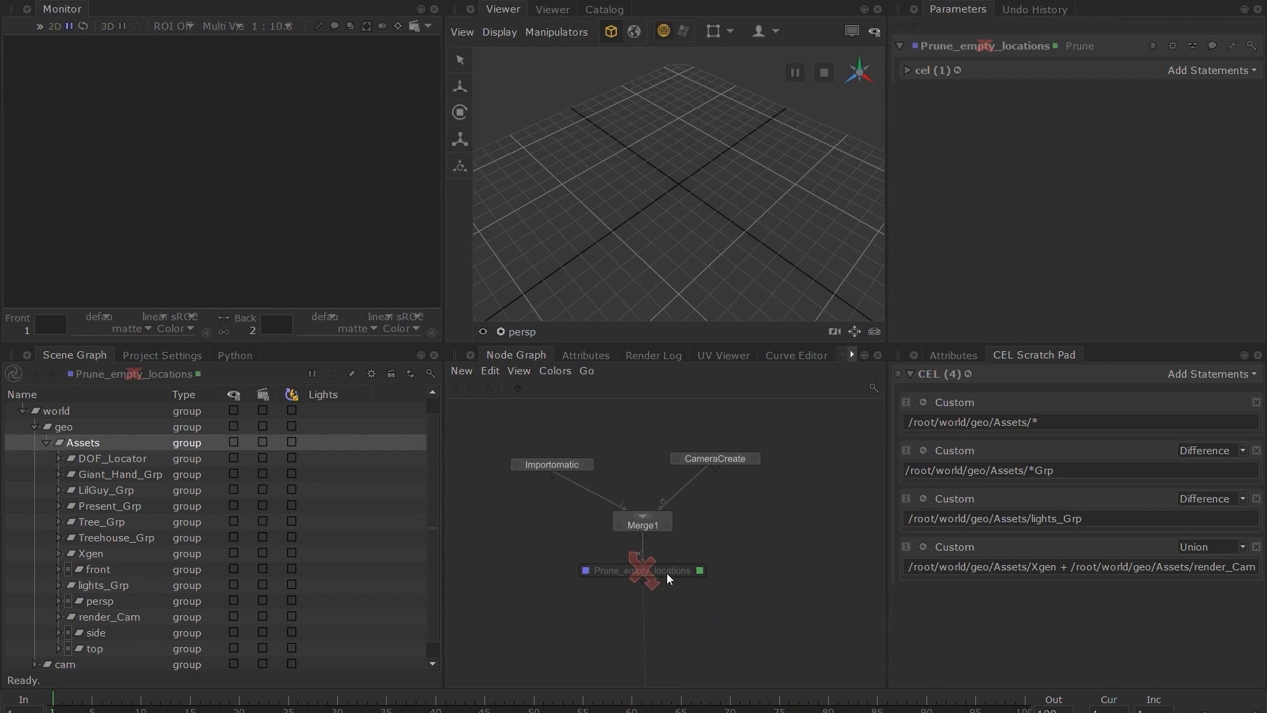
- Replace the Prune_empty_locations node's existing CEL statement with a custom one reading /root/world/geo/Assets/*
{"action": "left_click", "coordinate": [668, 574]}
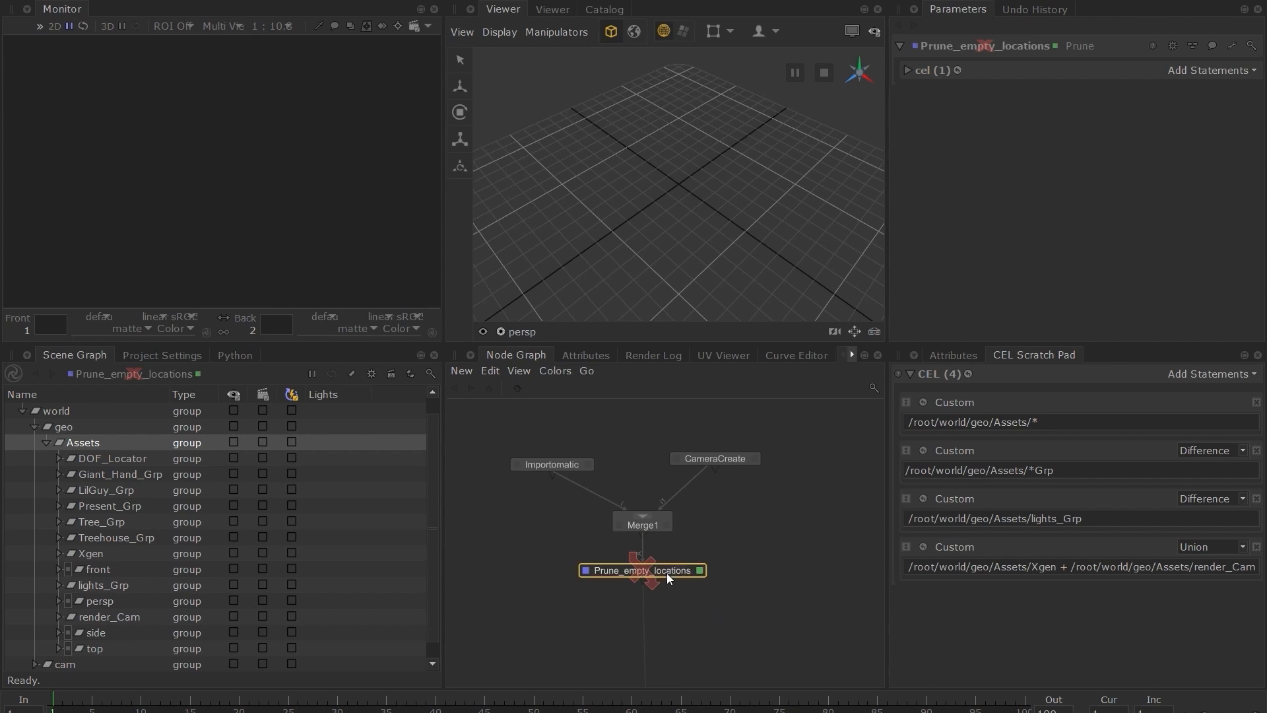
{"action": "left_click", "coordinate": [908, 71]}
{"action": "left_click", "coordinate": [1257, 95]}
{"action": "left_click", "coordinate": [1221, 78]}
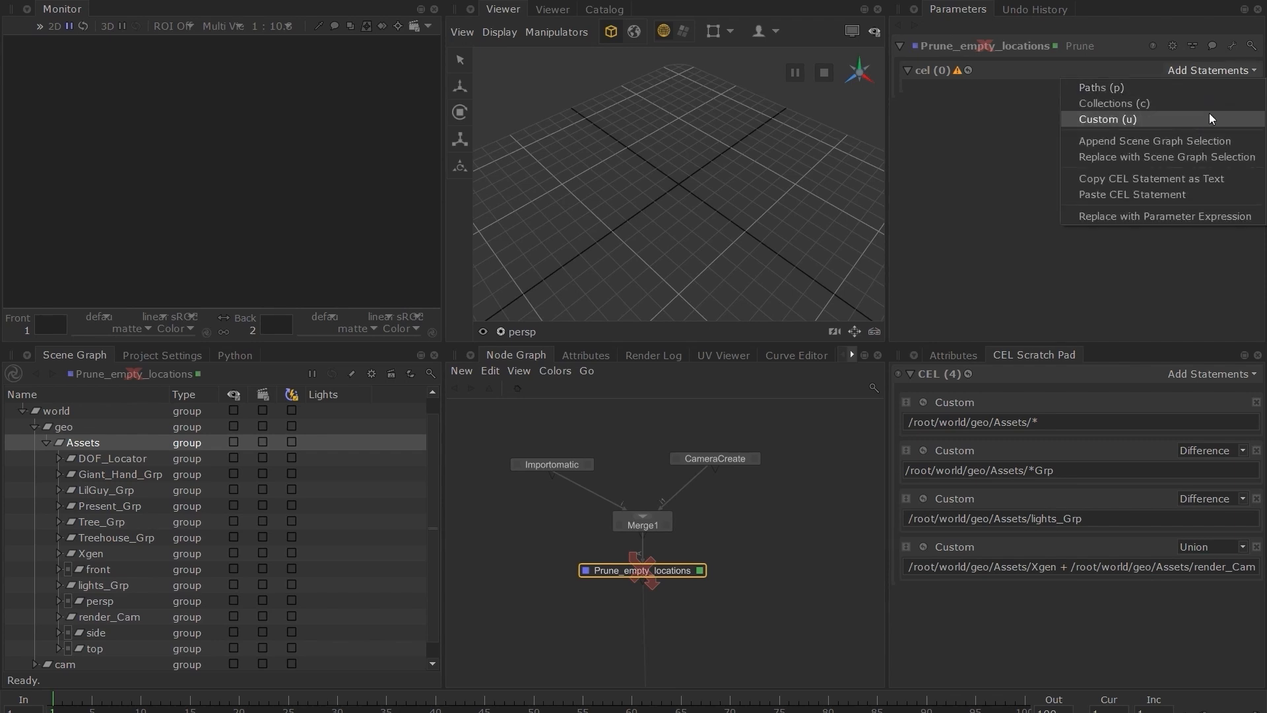
{"action": "left_click", "coordinate": [1210, 114]}
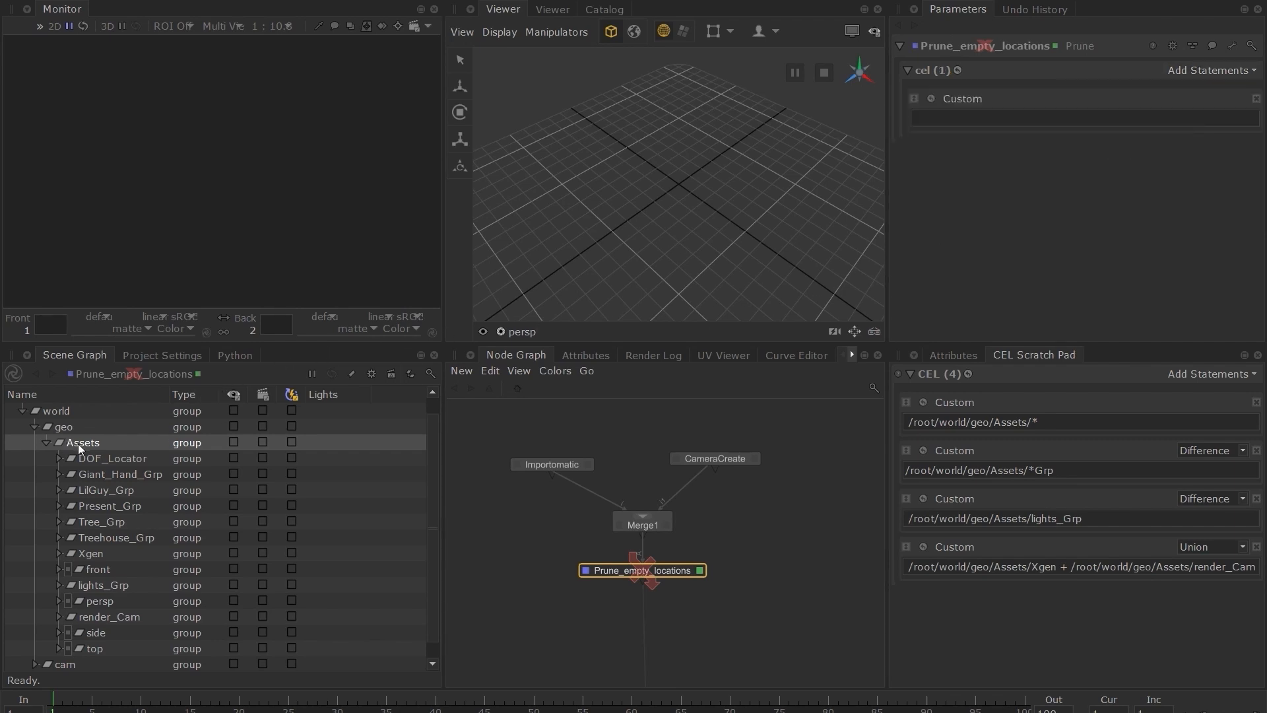
{"action": "left_click_drag", "start_coordinate": [78, 443], "coordinate": [1082, 116]}
{"action": "type", "text": "/*"}
- Add a second custom statement to the prune node reading /root/world/geo/Assets/*Grp
{"action": "left_click", "coordinate": [1204, 70]}
{"action": "left_click", "coordinate": [1178, 122]}
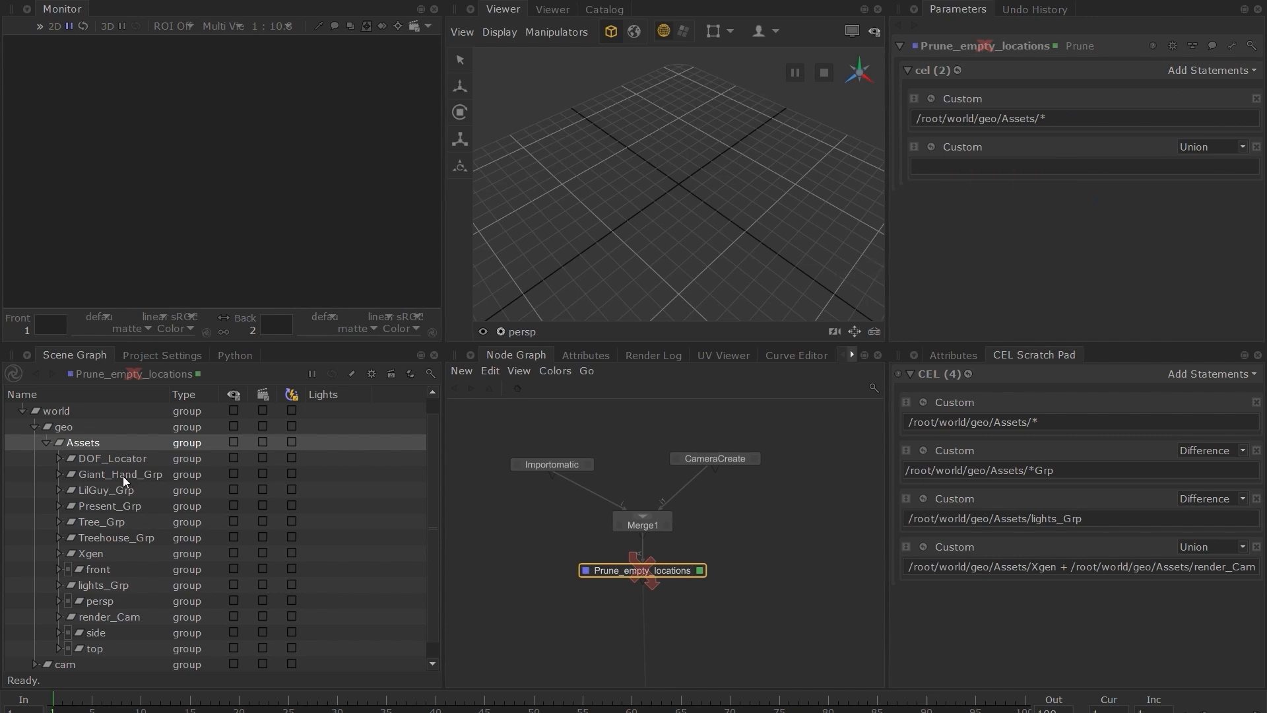
{"action": "left_click_drag", "start_coordinate": [123, 481], "coordinate": [945, 166]}
{"action": "mouse_move", "coordinate": [1040, 167]}
{"action": "left_mouse_down"}
{"action": "mouse_move", "coordinate": [1104, 167]}
{"action": "mouse_move", "coordinate": [1042, 171]}
{"action": "left_mouse_up"}
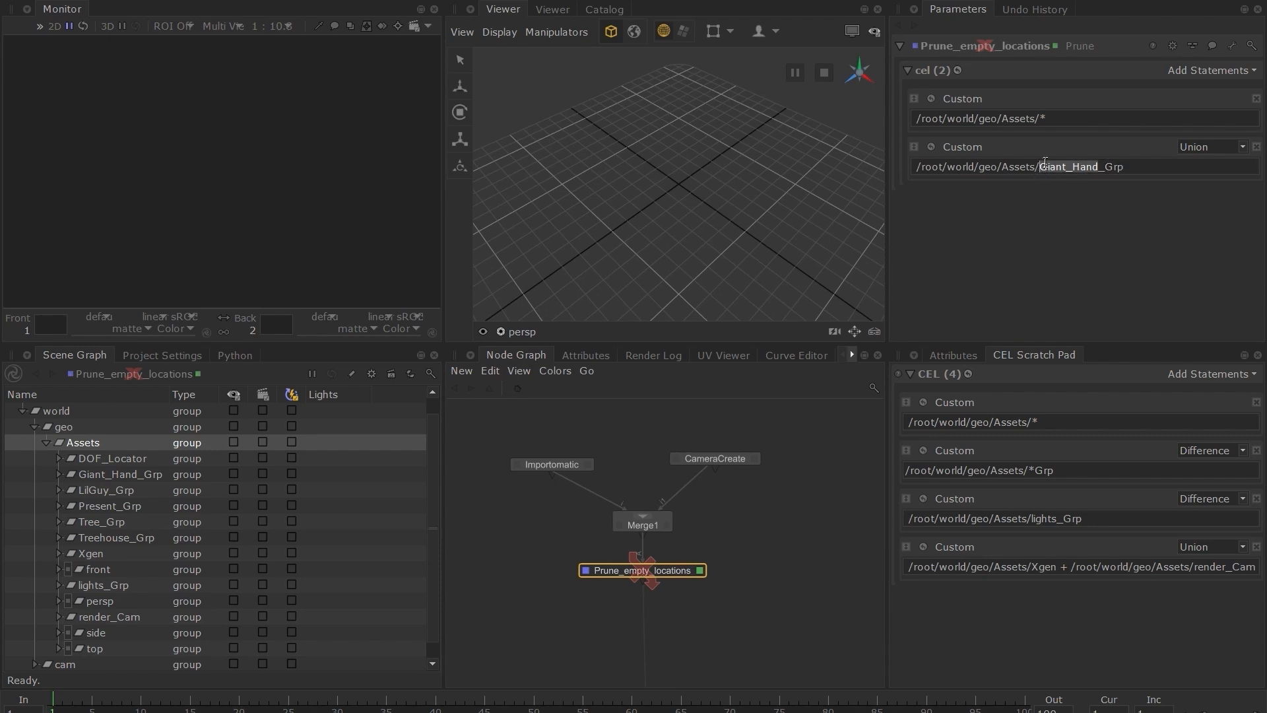
{"action": "key", "text": "BackSpace"}
{"action": "key", "text": "Delete"}
{"action": "type", "text": "*"}
- Append - /root/world/geo/Assets/lights_Grp to the second statement and set its operation to Difference
{"action": "left_click_drag", "start_coordinate": [115, 585], "coordinate": [1149, 164]}
{"action": "left_click", "coordinate": [1064, 166]}
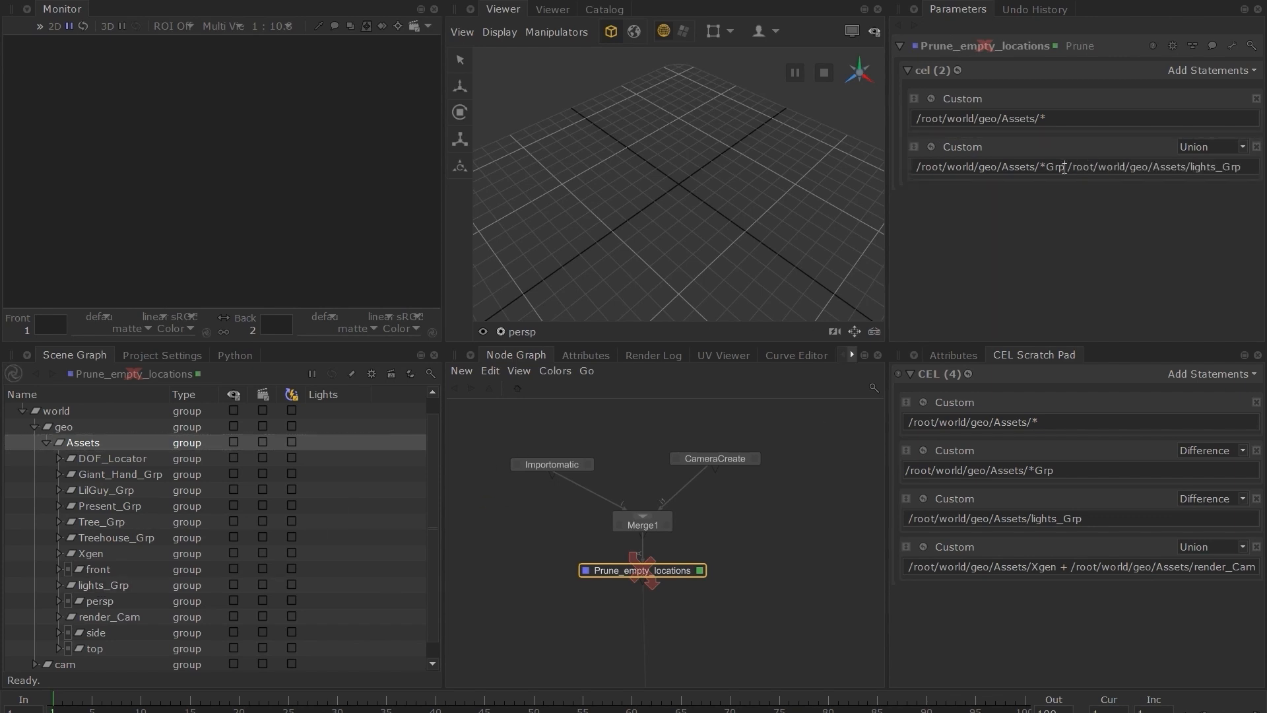
{"action": "type", "text": "+"}
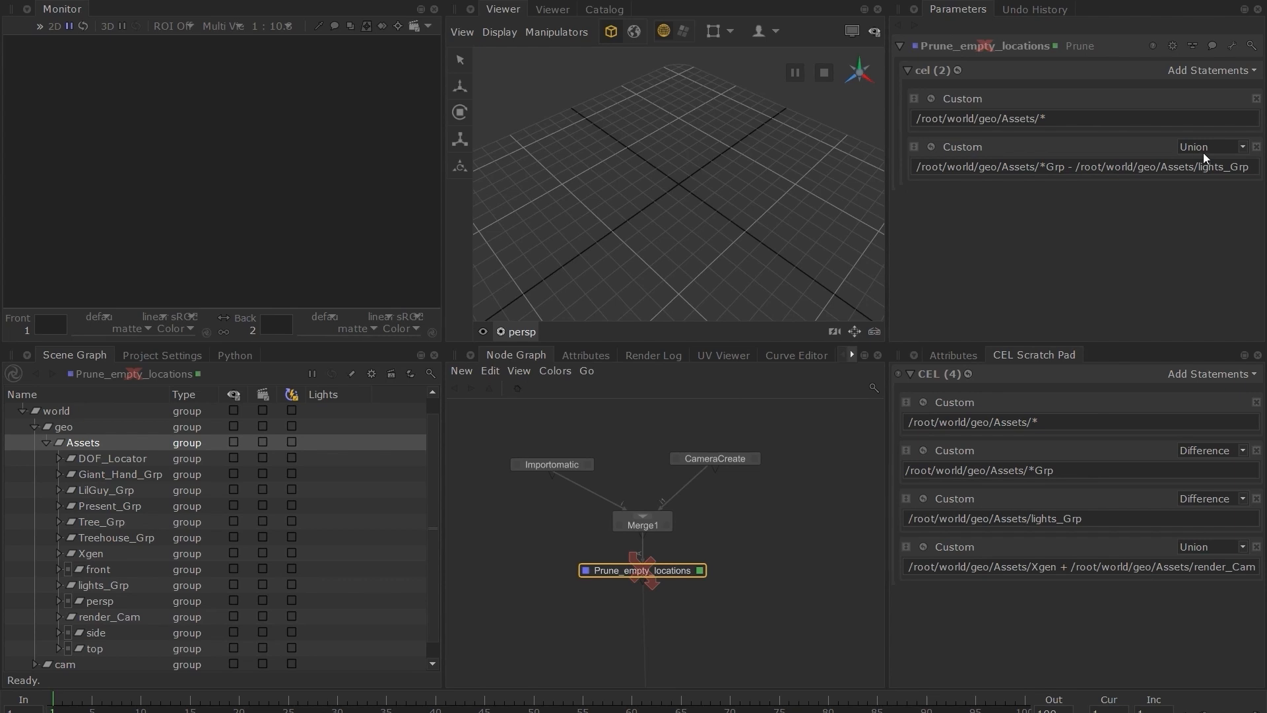
{"action": "left_click", "coordinate": [1225, 144]}
{"action": "left_click", "coordinate": [1214, 175]}
- Add a third custom statement reading /root/world/geo/Assets/Xgen + /root/world/geo/Assets/render_Cam and set its operation to Difference
{"action": "left_click", "coordinate": [1207, 71]}
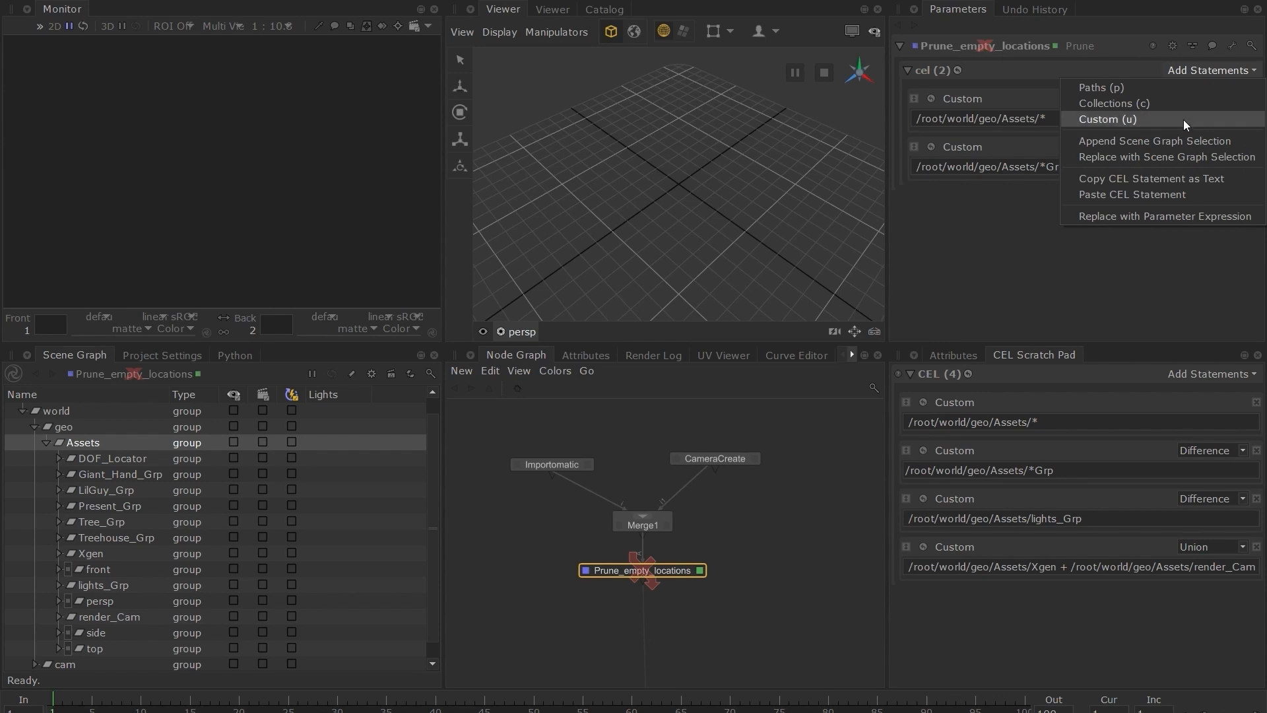
{"action": "left_click", "coordinate": [1182, 120]}
{"action": "left_click_drag", "start_coordinate": [92, 556], "coordinate": [944, 210]}
{"action": "left_click_drag", "start_coordinate": [112, 616], "coordinate": [1089, 214]}
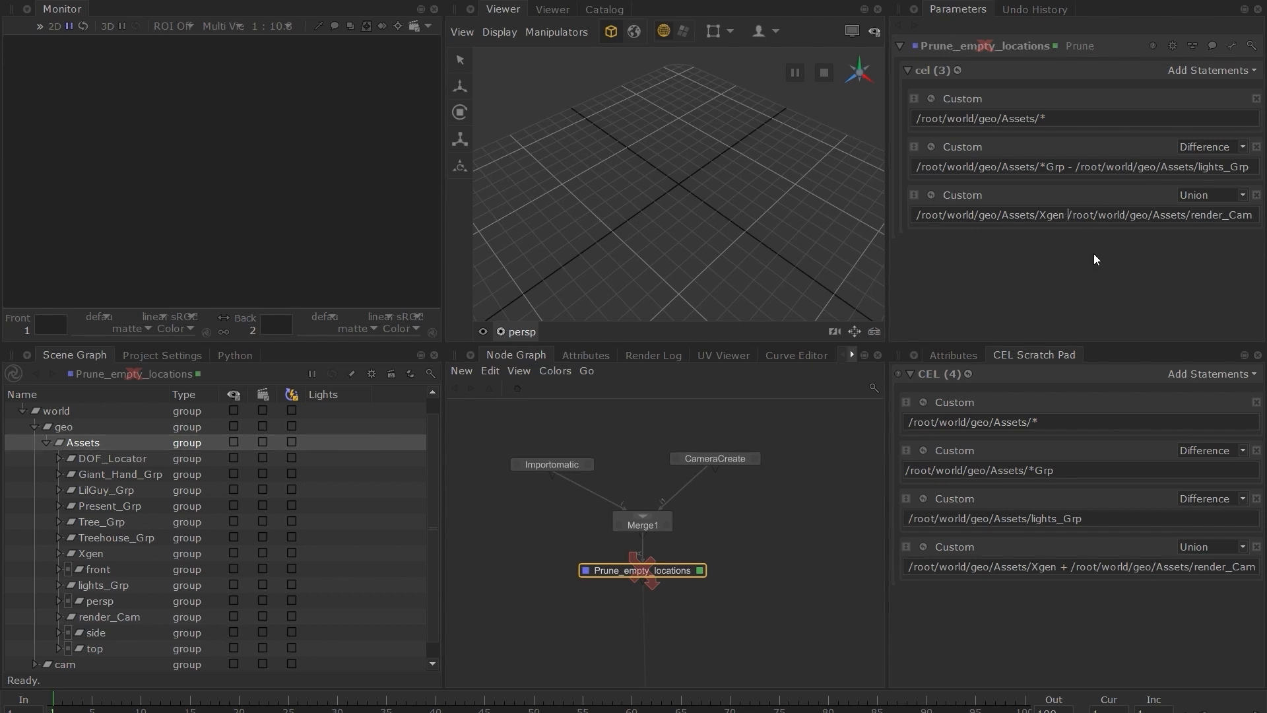
{"action": "type", "text": "+"}
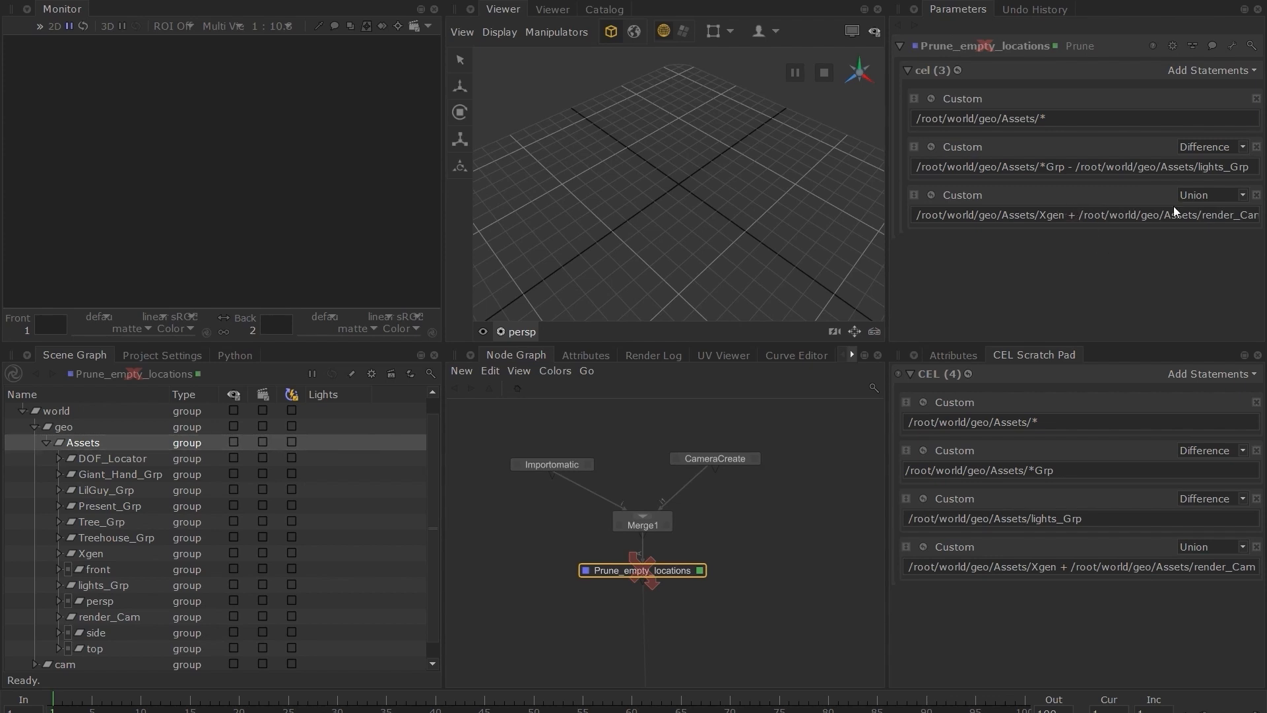
{"action": "left_click", "coordinate": [1206, 218]}
- Display the locations matched by the prune node's CEL expression, close the results, and enable the Prune_empty_locations node
{"action": "left_click", "coordinate": [957, 70]}
{"action": "left_click", "coordinate": [975, 106]}
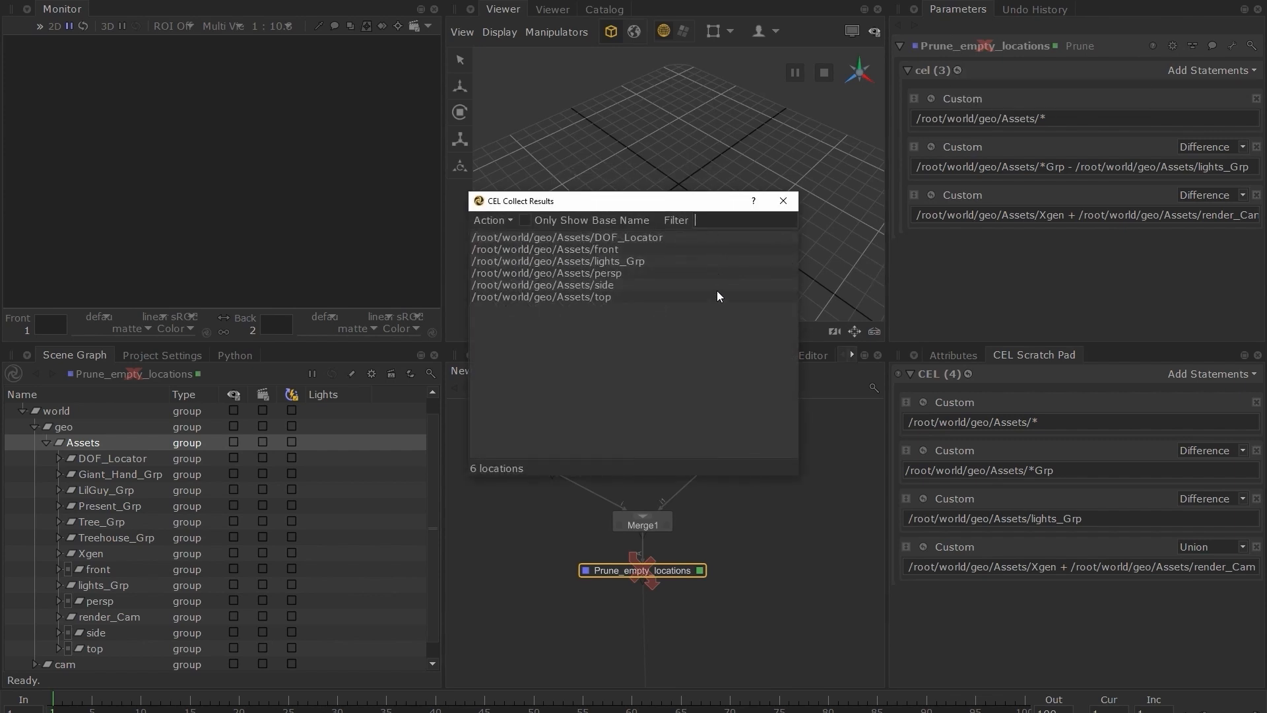
{"action": "left_click", "coordinate": [784, 201]}
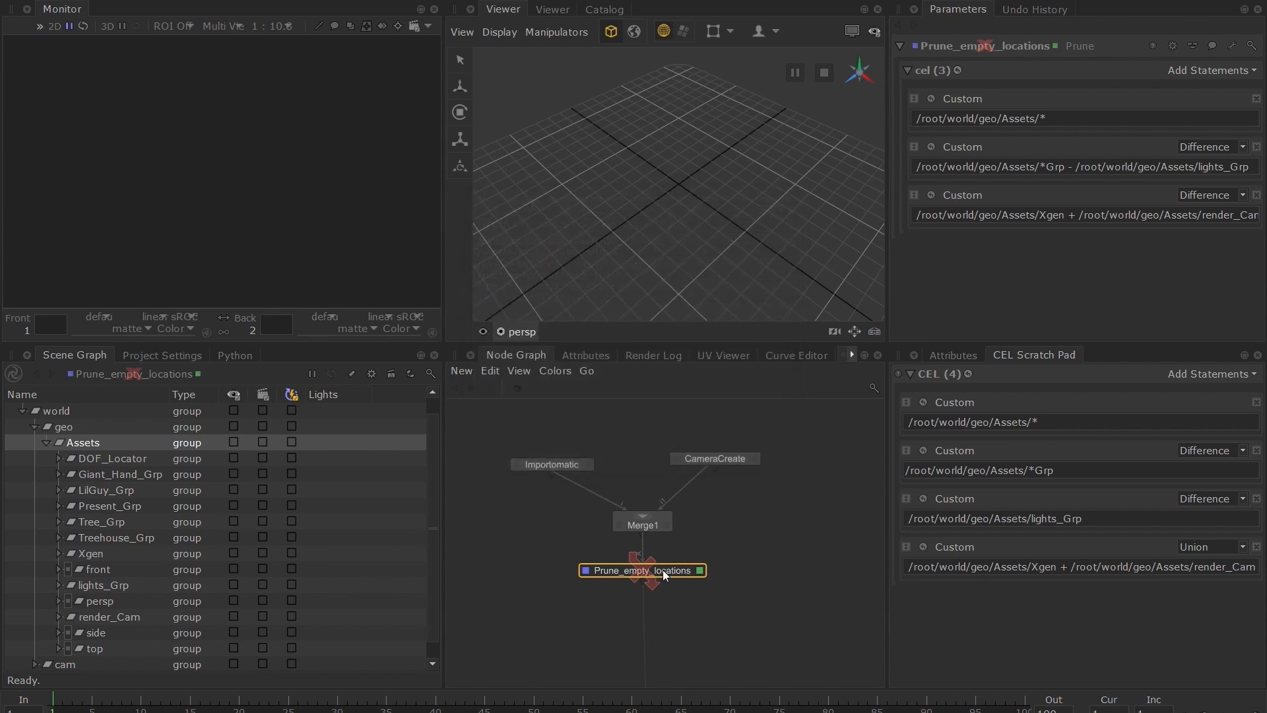
{"action": "key", "text": "d"}
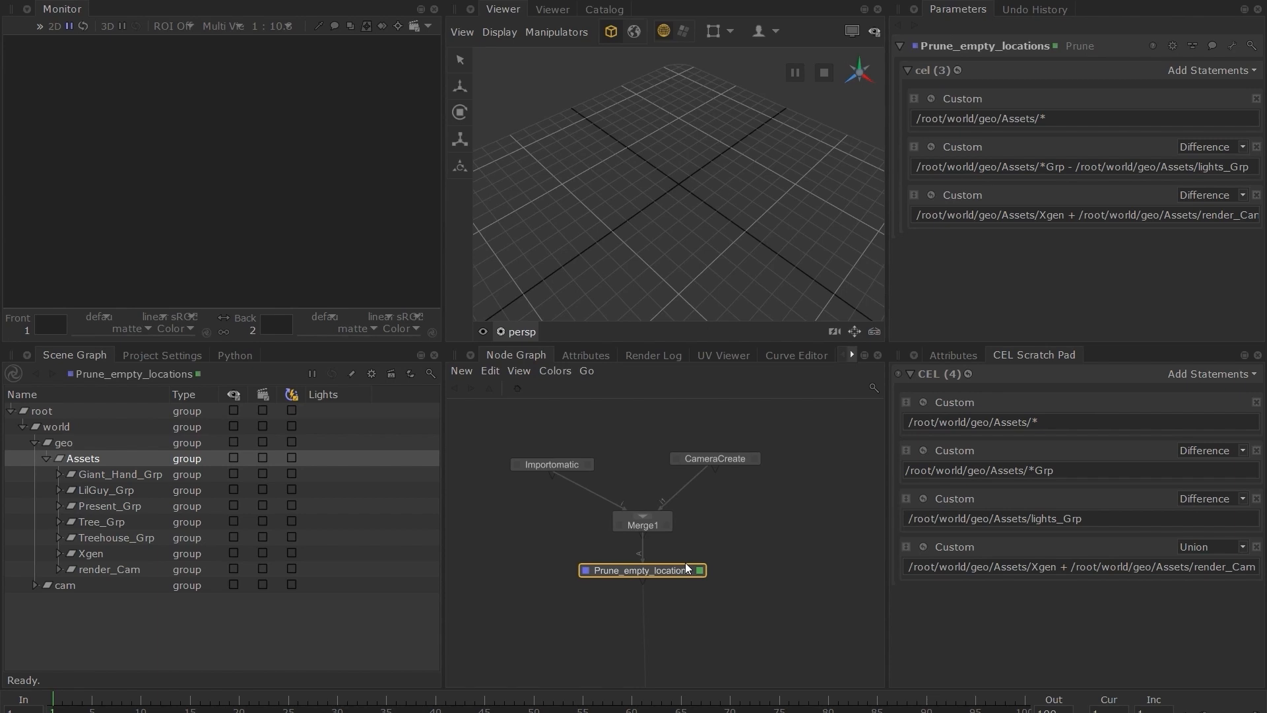
- Set the location name of the Importomatic's Alembic asset to /root/world/geo/The_Hidden_people and expand it in the Scene Graph
{"action": "left_click", "coordinate": [572, 470]}
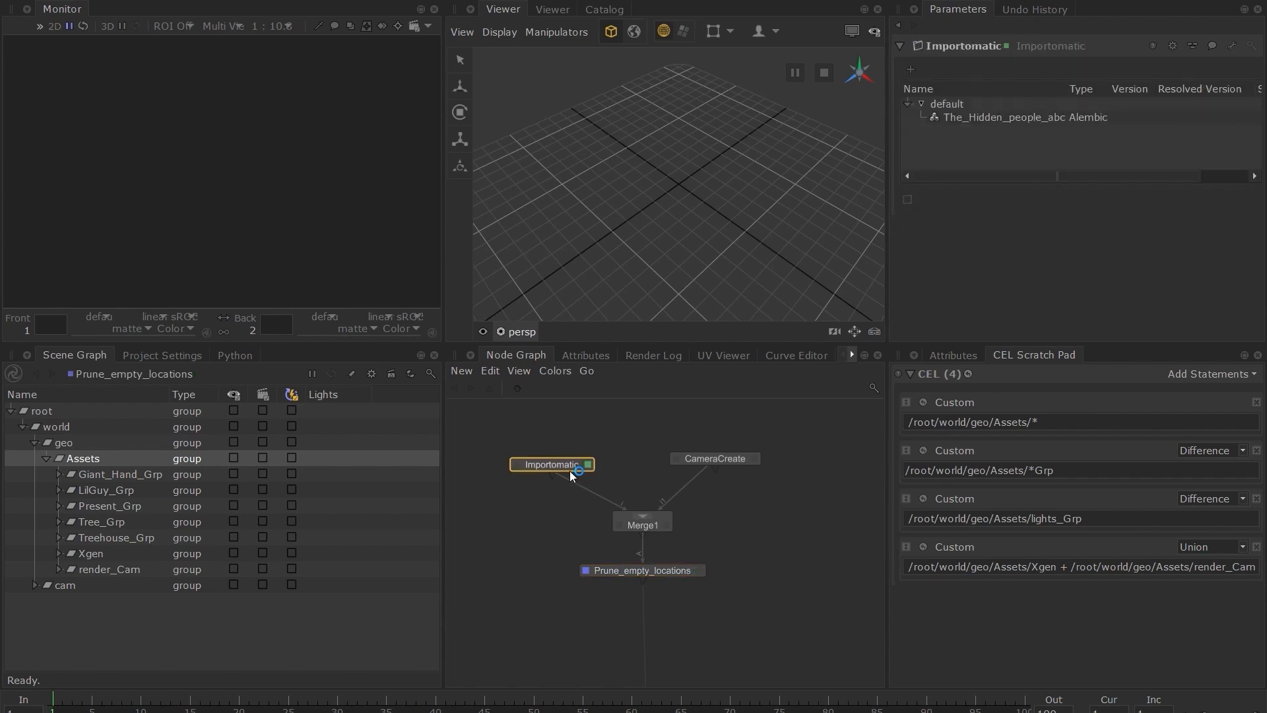
{"action": "left_click", "coordinate": [981, 116]}
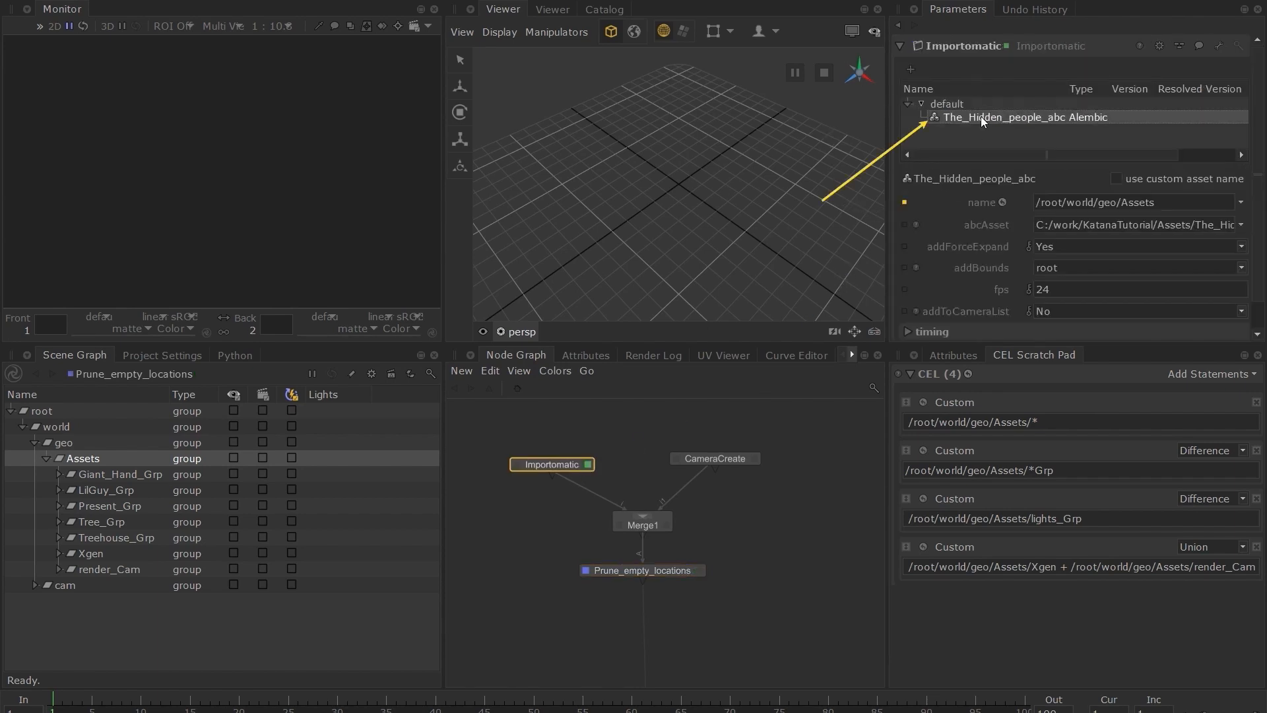
{"action": "double_click", "coordinate": [1145, 201]}
{"action": "type", "text": "The_Hid"}
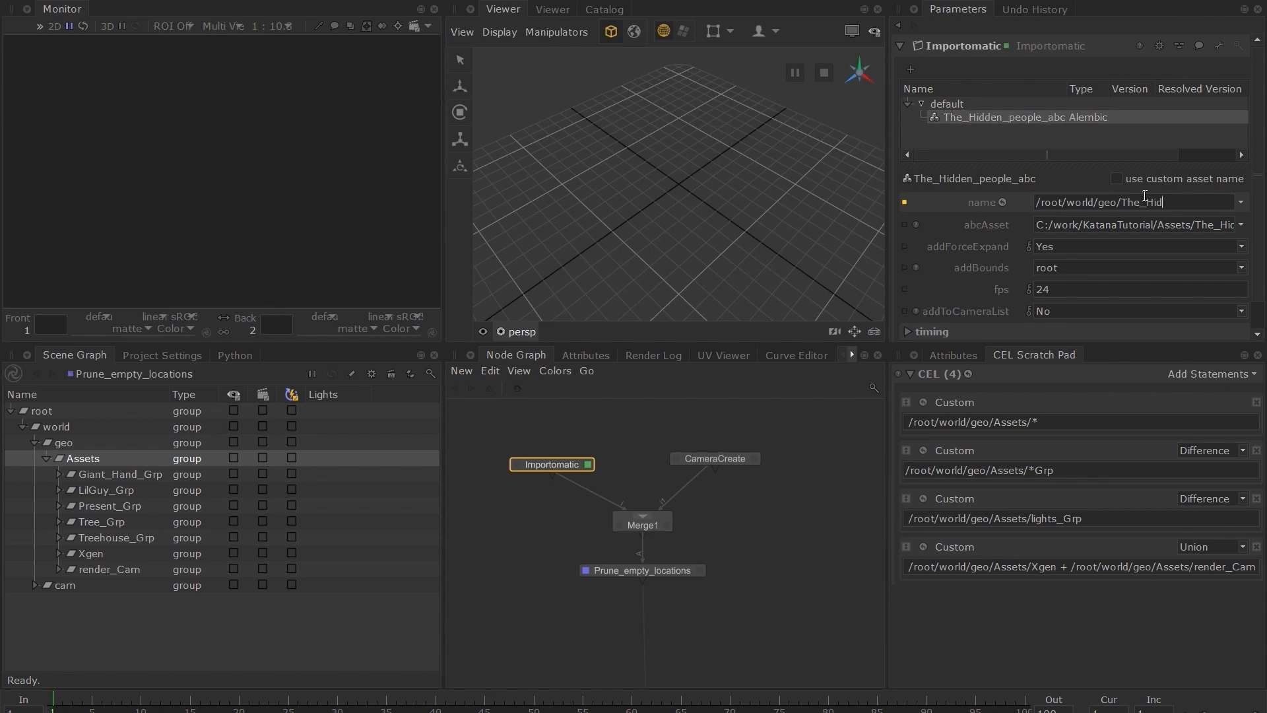
{"action": "type", "text": "den_people"}
{"action": "key", "text": "Return"}
{"action": "left_click", "coordinate": [46, 459]}
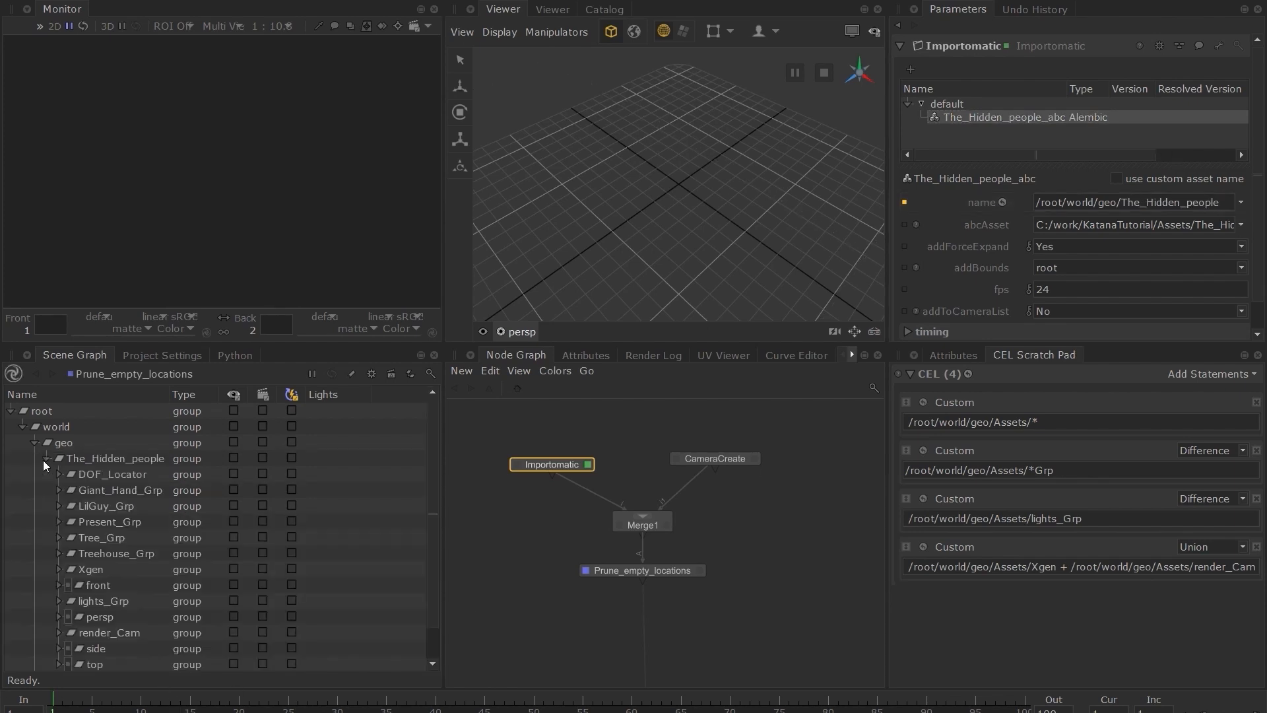
- Replace Assets with the * wildcard in the prune node's first statement and in the *Grp path of its second statement
{"action": "left_click", "coordinate": [684, 569]}
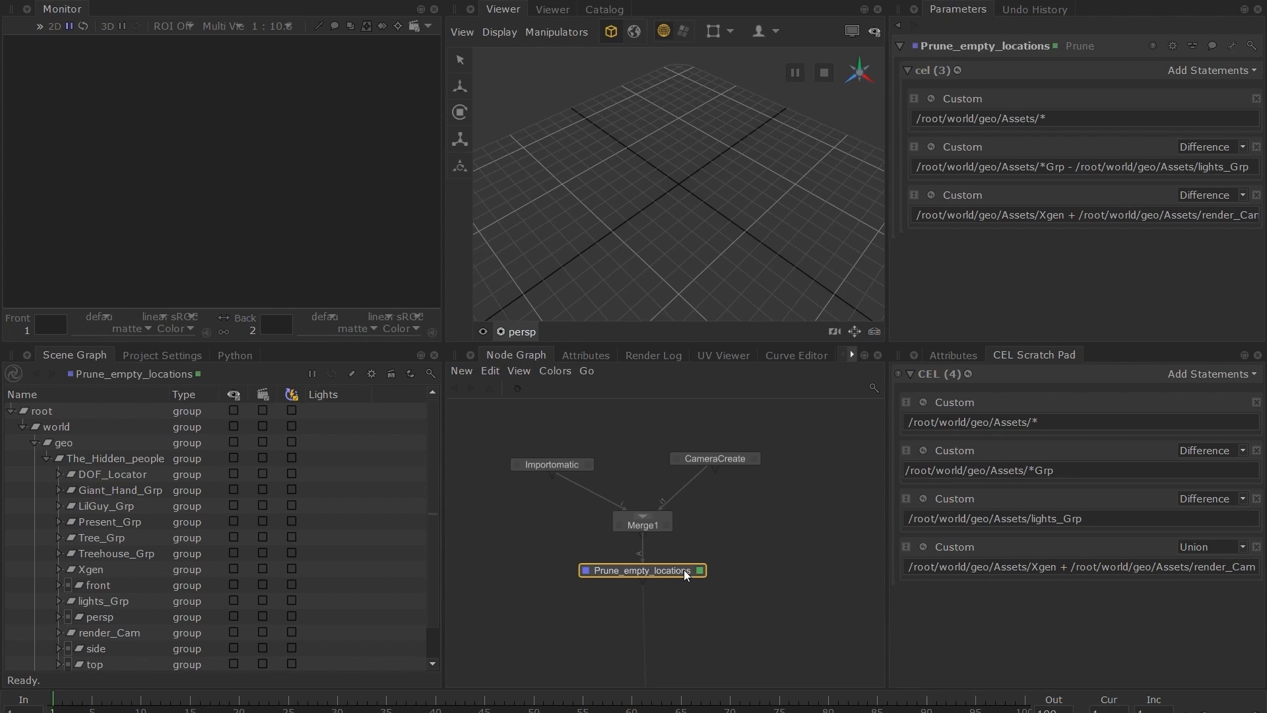
{"action": "double_click", "coordinate": [1014, 118]}
{"action": "type", "text": "*"}
{"action": "key", "text": "Return"}
{"action": "double_click", "coordinate": [1014, 163]}
{"action": "type", "text": "*"}
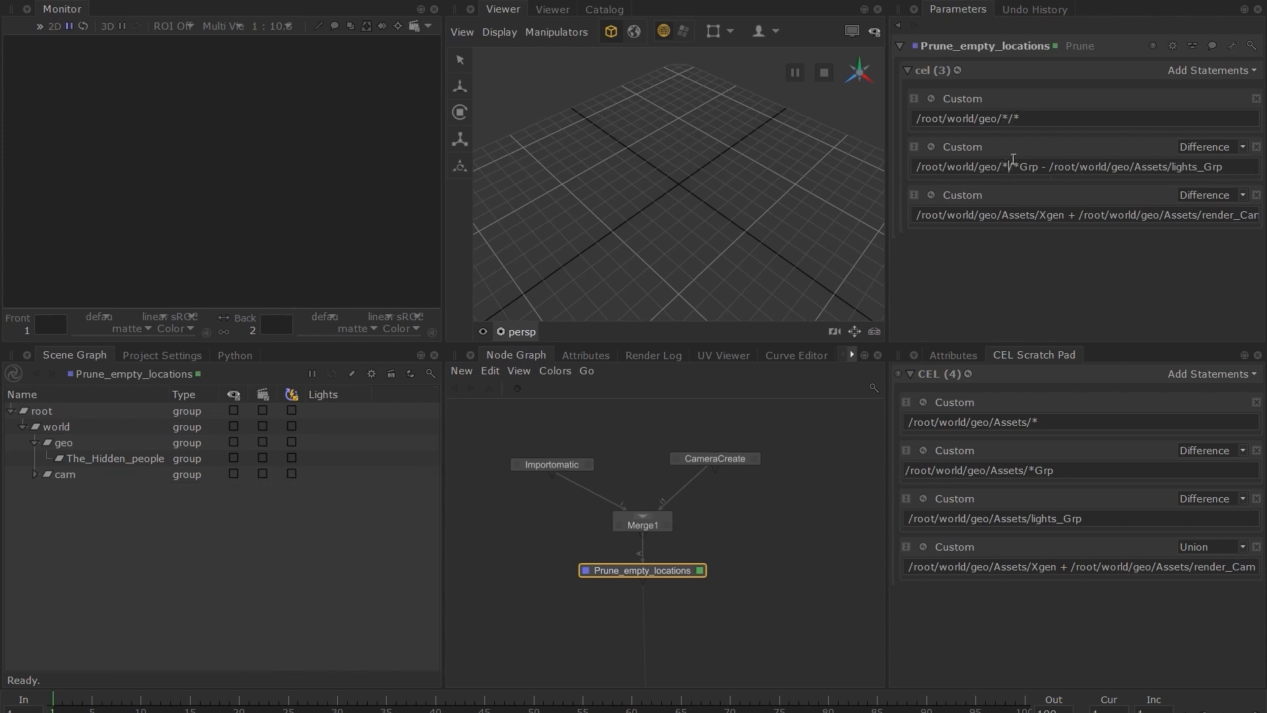
{"action": "key", "text": "Return"}
- Replace Assets with the * wildcard in the Xgen, lights_Grp and render_Cam paths of the prune node's statements
{"action": "double_click", "coordinate": [1019, 215]}
{"action": "type", "text": "*"}
{"action": "key", "text": "Return"}
{"action": "double_click", "coordinate": [1150, 167]}
{"action": "type", "text": "*"}
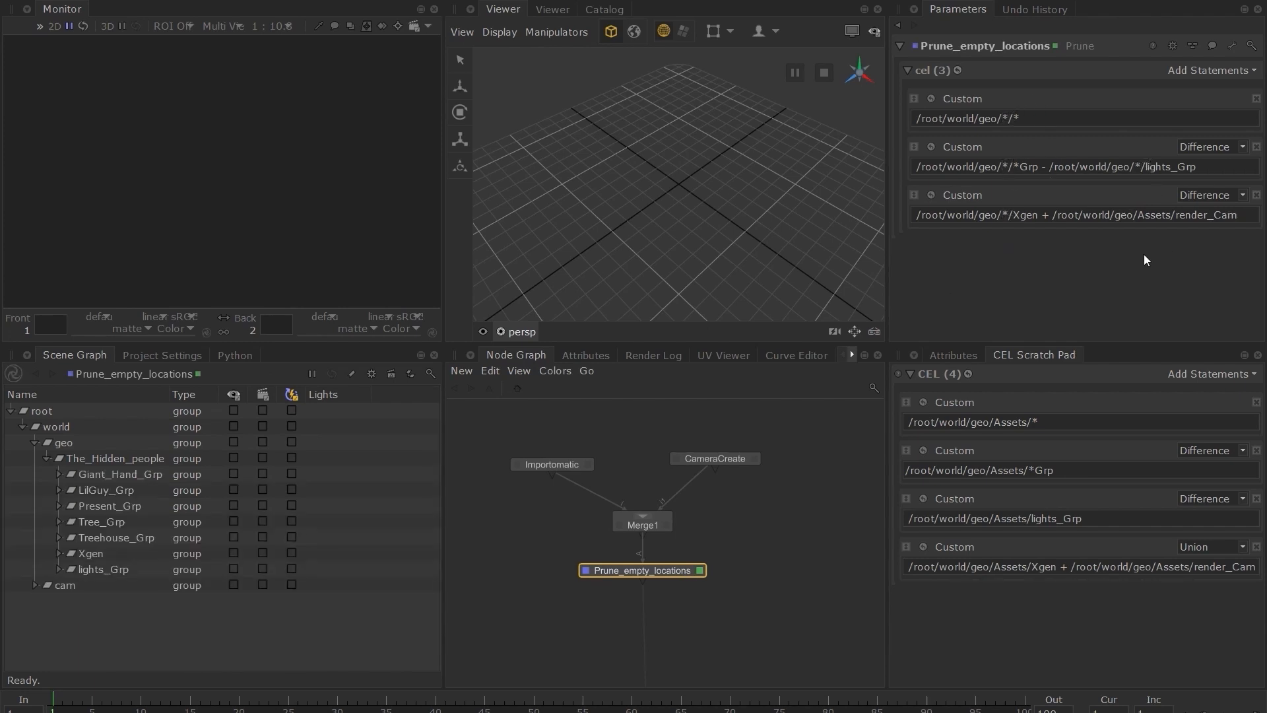
{"action": "key", "text": "Return"}
{"action": "double_click", "coordinate": [1148, 214]}
{"action": "type", "text": "*"}
{"action": "key", "text": "Return"}
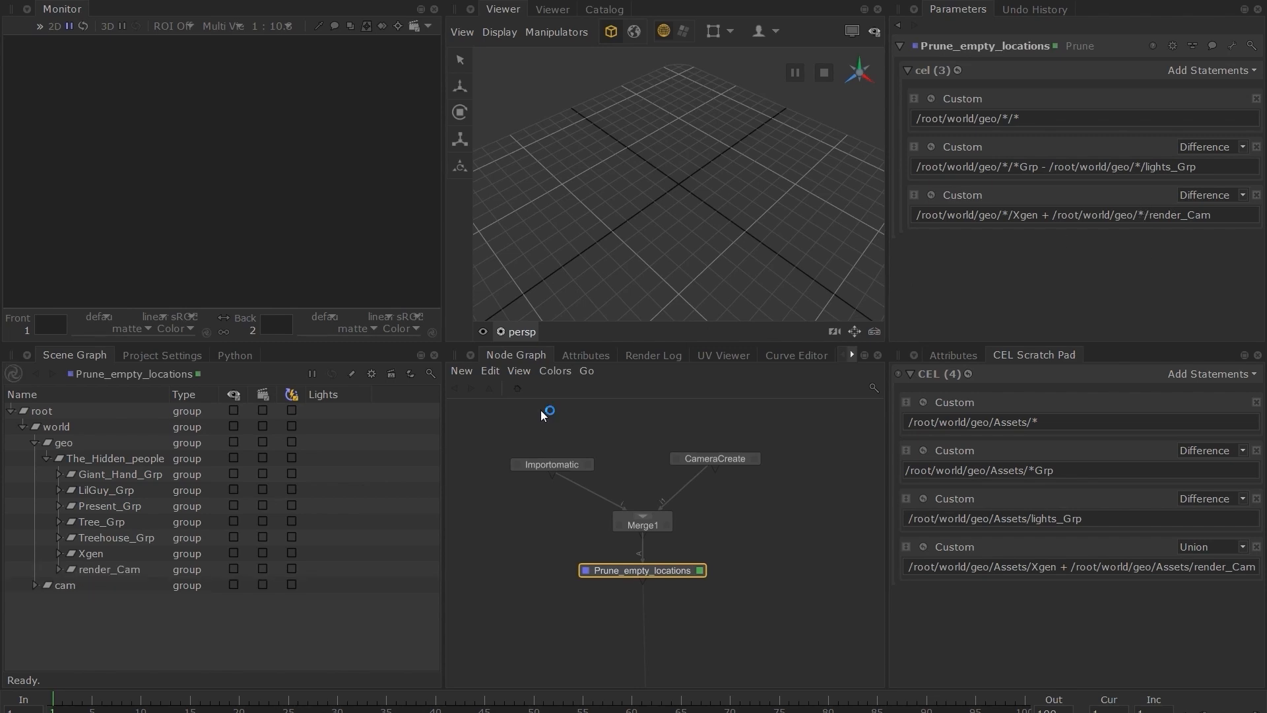
- Set the location name of the Importomatic's Alembic asset back to /root/world/geo/Assets
{"action": "double_click", "coordinate": [553, 465]}
{"action": "double_click", "coordinate": [1168, 202]}
{"action": "type", "text": "As"}
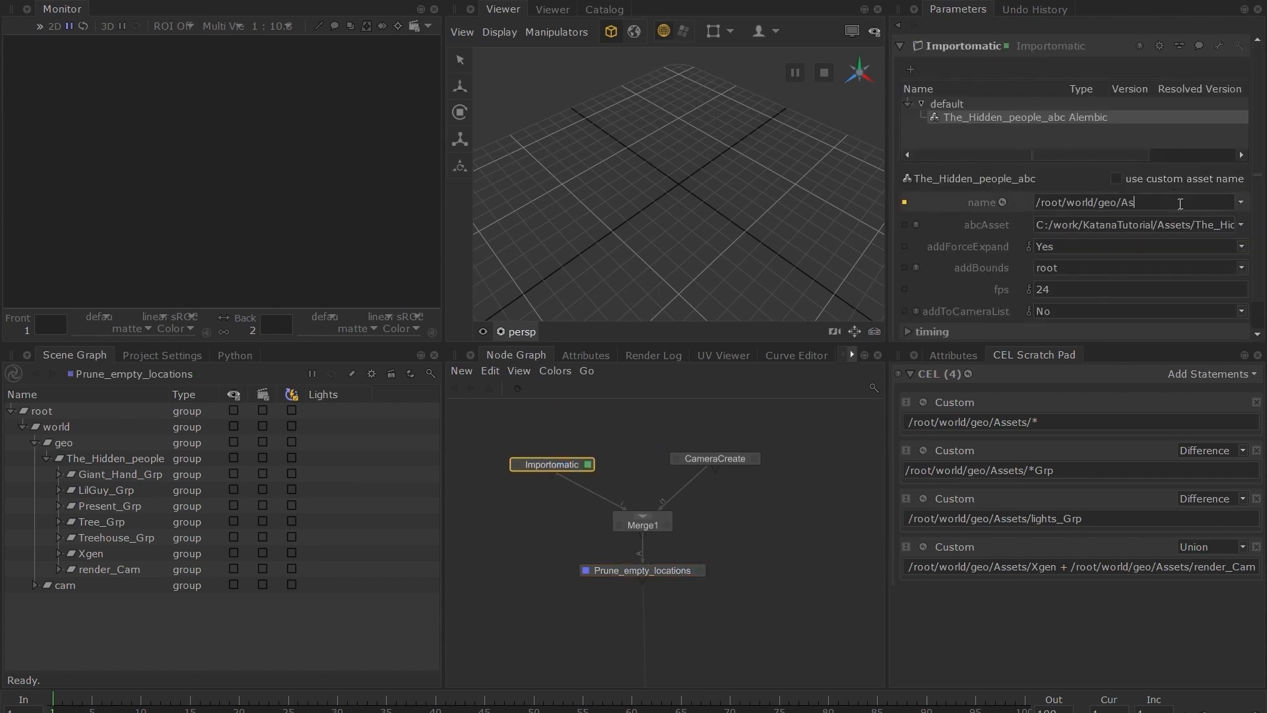
{"action": "type", "text": "sets"}
{"action": "key", "text": "Return"}
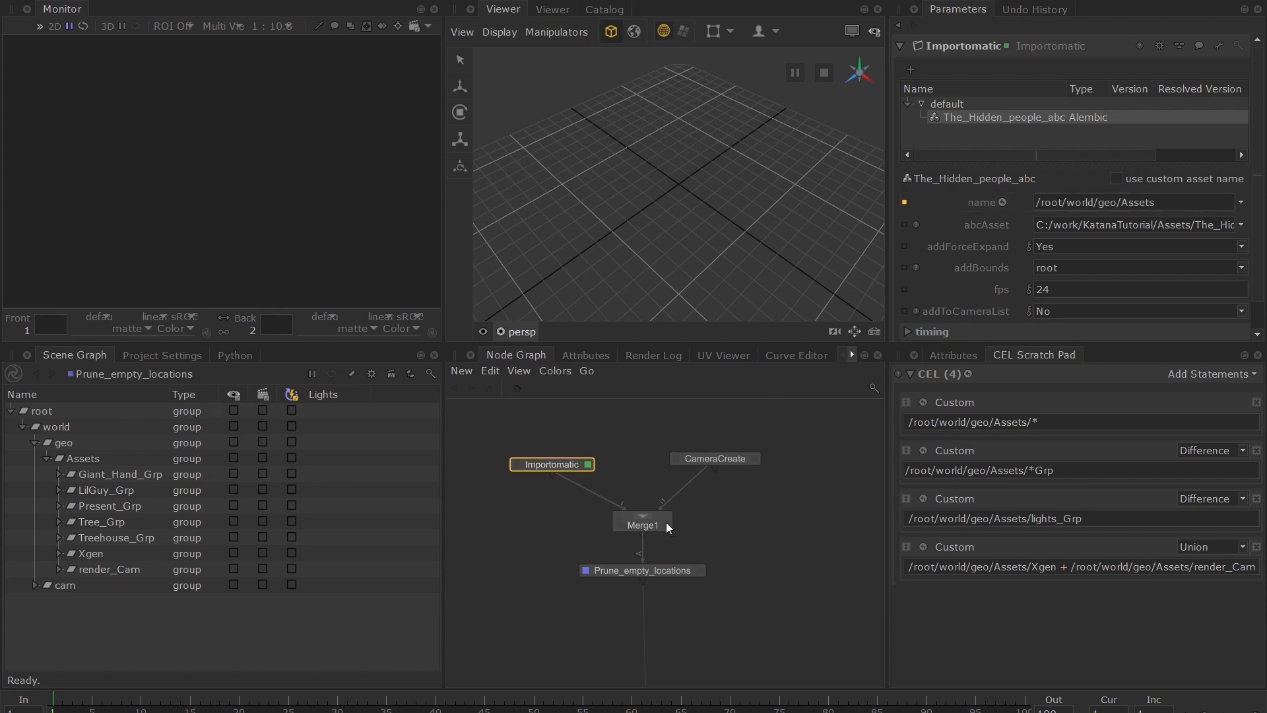
- Remove all four statements from the CEL Scratch Pad
{"action": "left_click", "coordinate": [683, 572]}
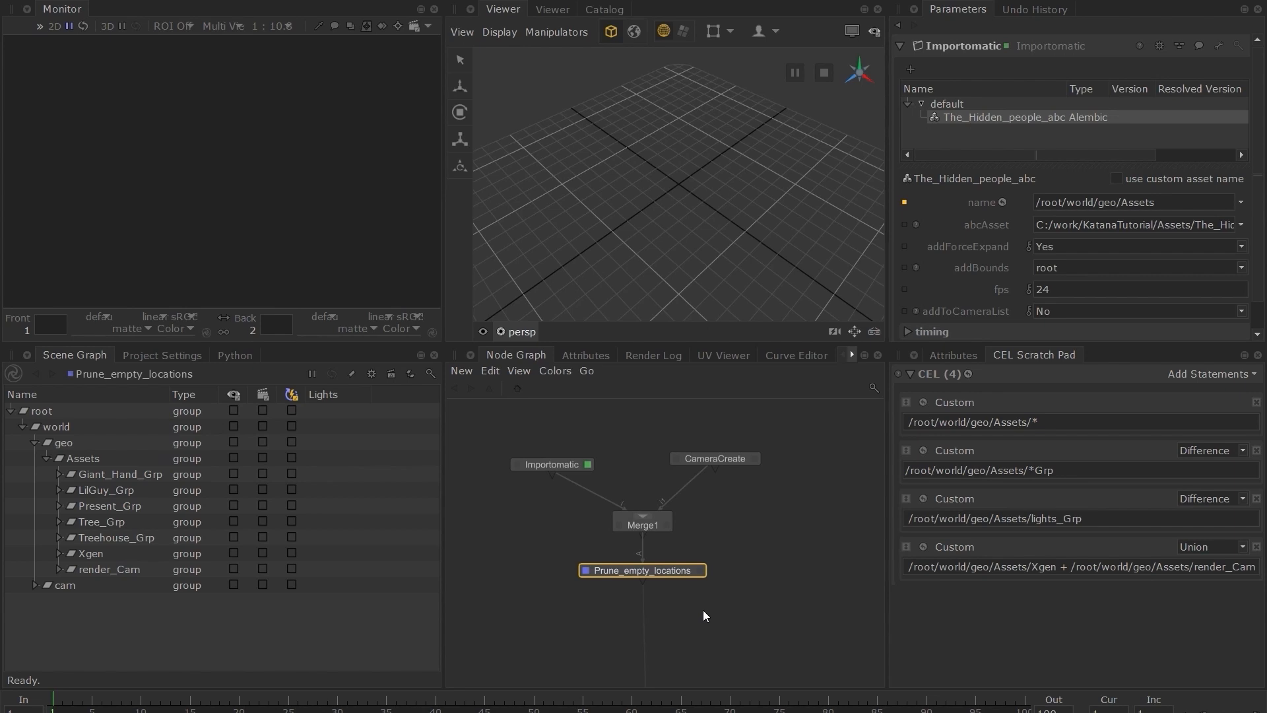
{"action": "middle_click_drag", "start_coordinate": [702, 608], "coordinate": [705, 599]}
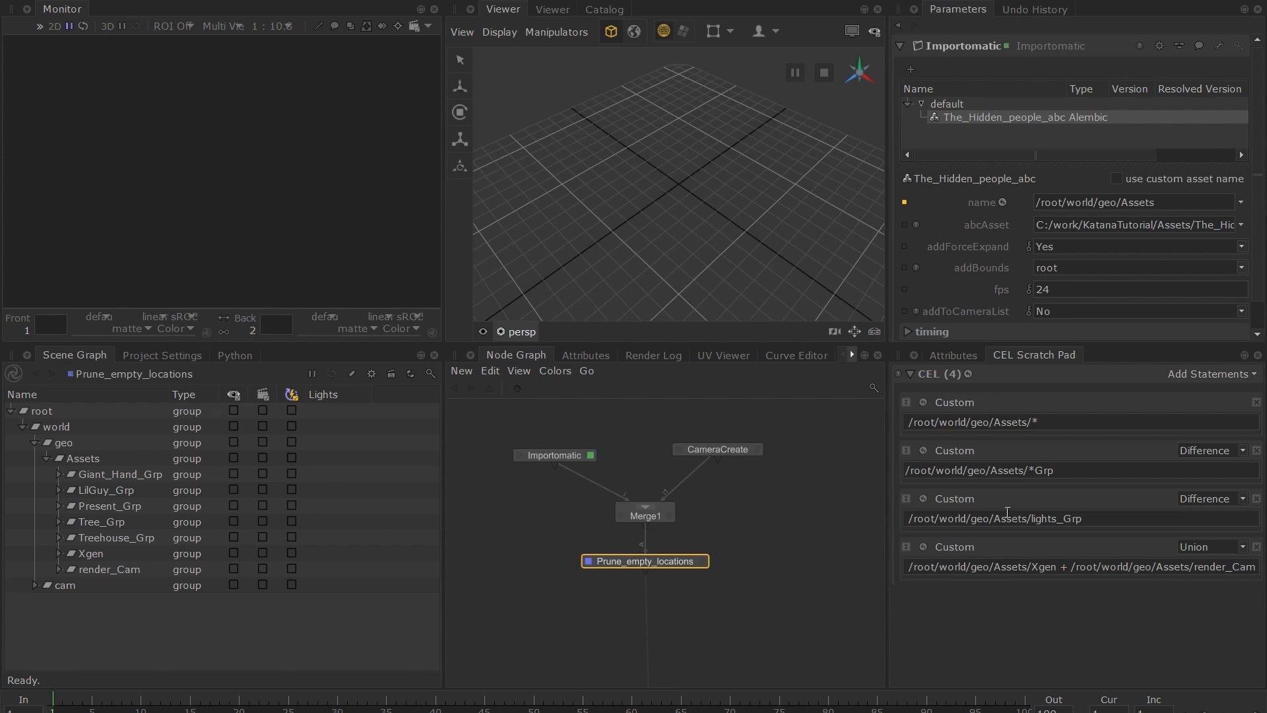
{"action": "left_click", "coordinate": [1255, 401]}
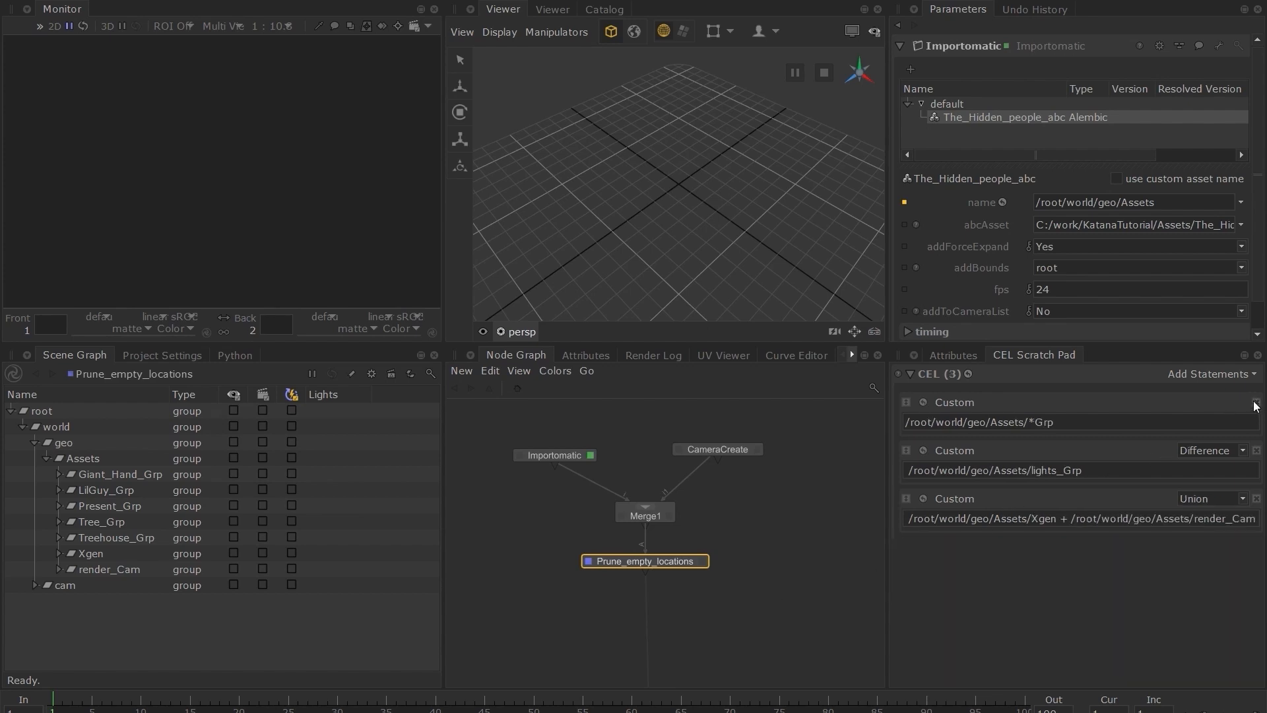
{"action": "left_click", "coordinate": [1255, 401]}
{"action": "left_click", "coordinate": [1256, 401]}
{"action": "left_click", "coordinate": [1255, 401]}
- Add a custom statement reading /root/* to the CEL Scratch Pad
{"action": "left_click", "coordinate": [1253, 374]}
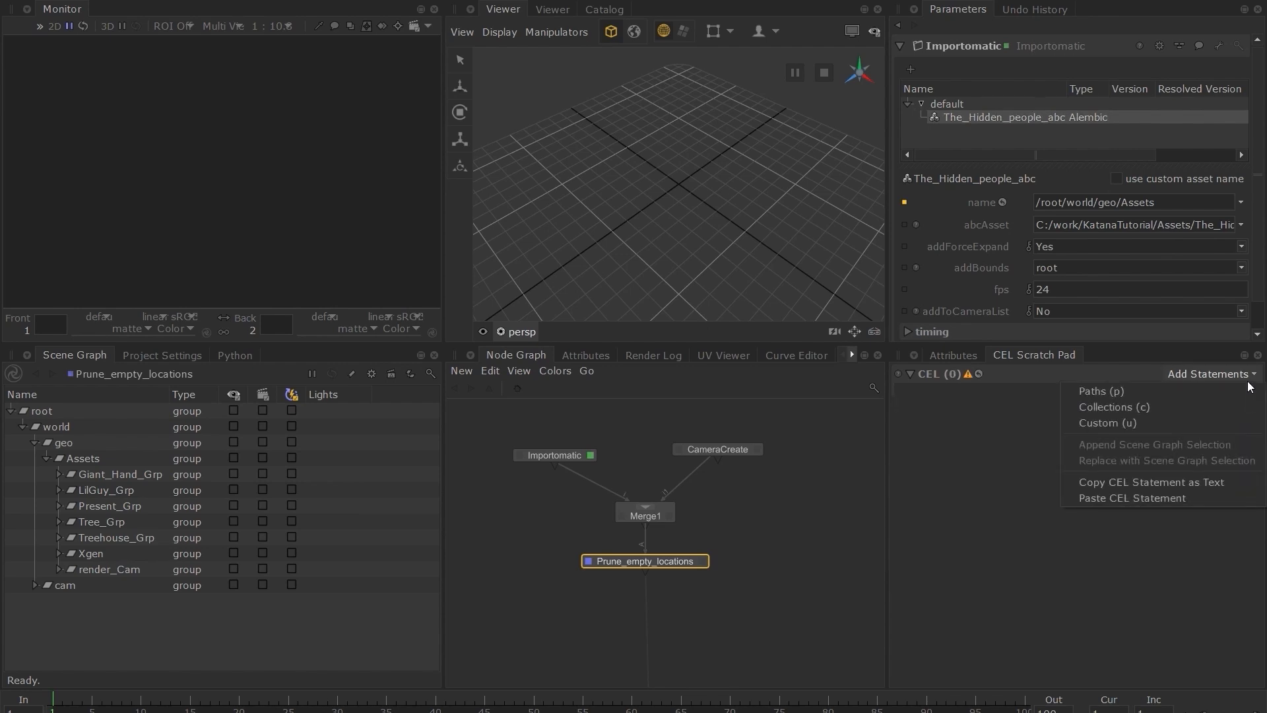
{"action": "left_click", "coordinate": [1214, 420]}
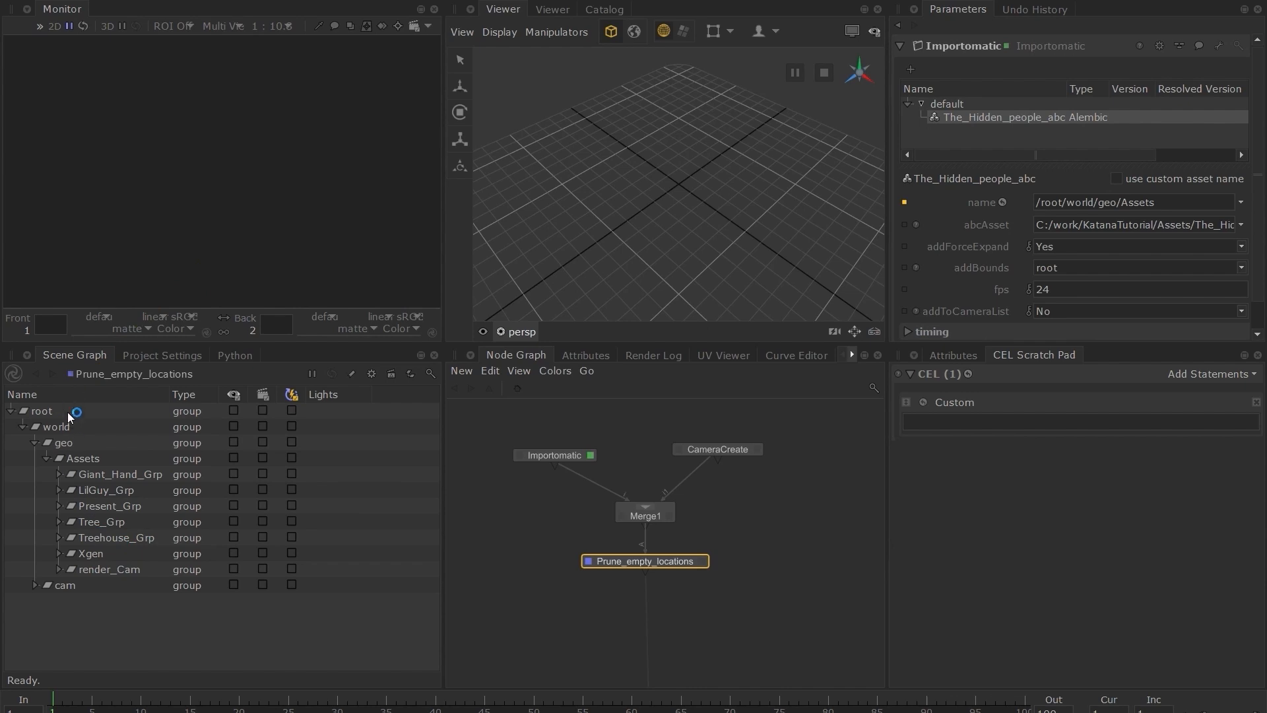
{"action": "left_click_drag", "start_coordinate": [57, 413], "coordinate": [957, 420]}
{"action": "type", "text": "*"}
- Display the locations matched by the /root/* statement and collapse the world location in the Scene Graph for comparison
{"action": "left_click", "coordinate": [924, 402]}
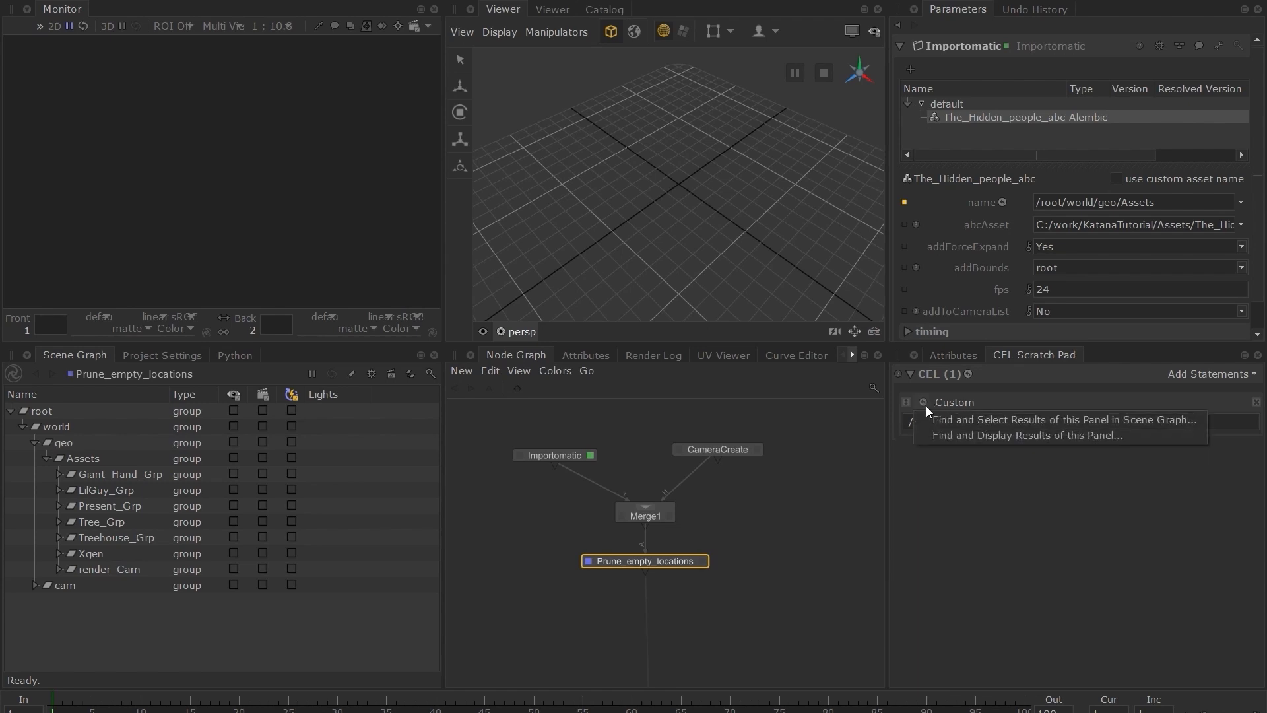
{"action": "left_click", "coordinate": [1126, 433]}
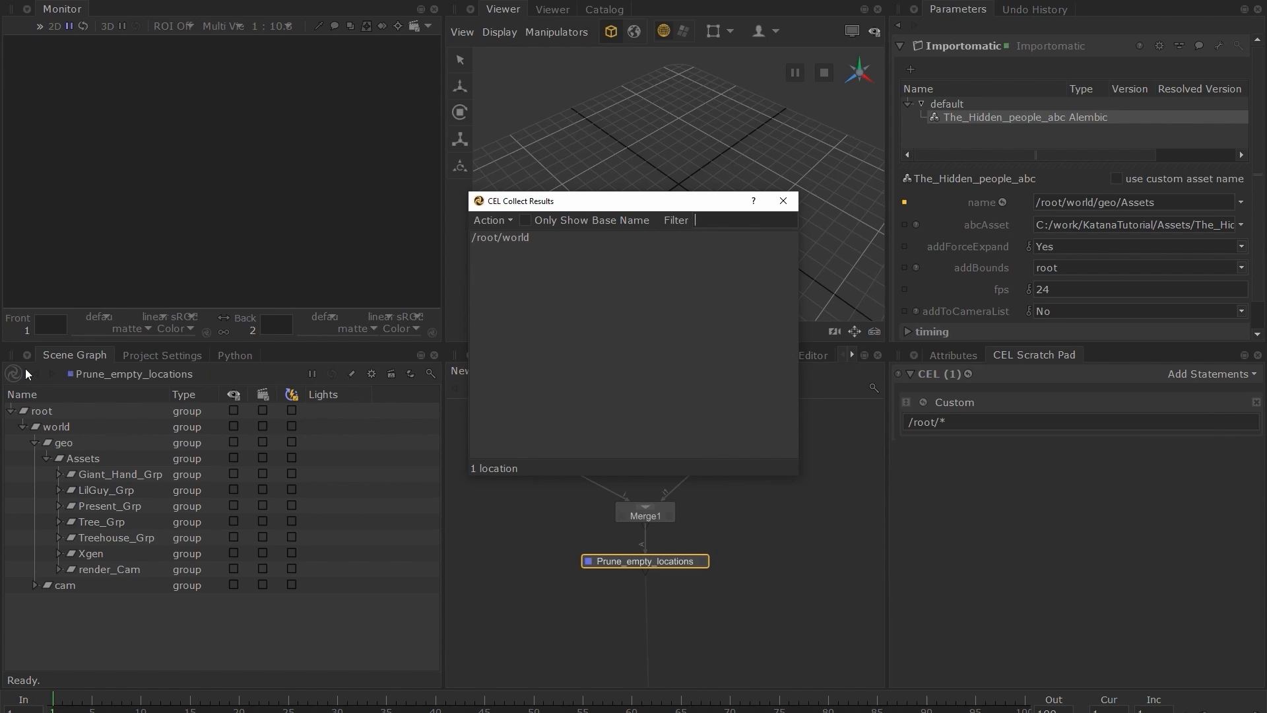
{"action": "left_click", "coordinate": [23, 428]}
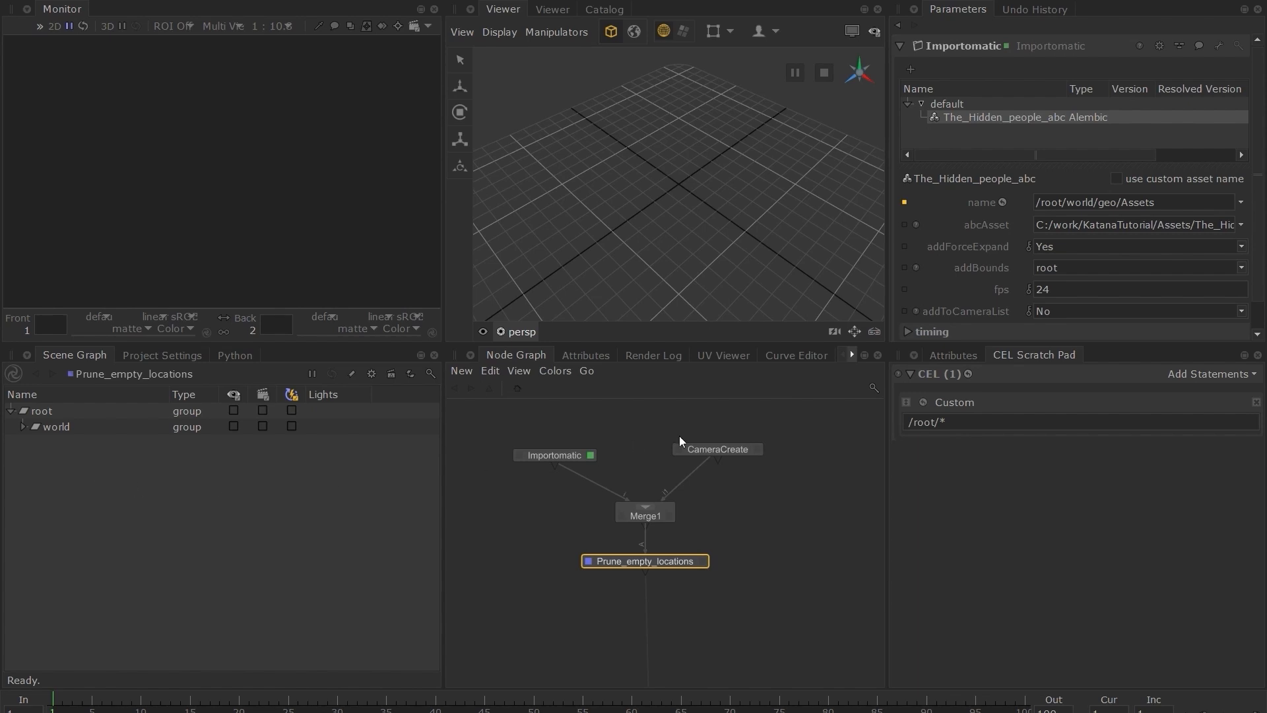
- Change the scratch pad statement to the recursive pattern /root//*
{"action": "left_click", "coordinate": [940, 422]}
{"action": "type", "text": "/"}
{"action": "middle_click_drag", "start_coordinate": [679, 550], "coordinate": [679, 538]}
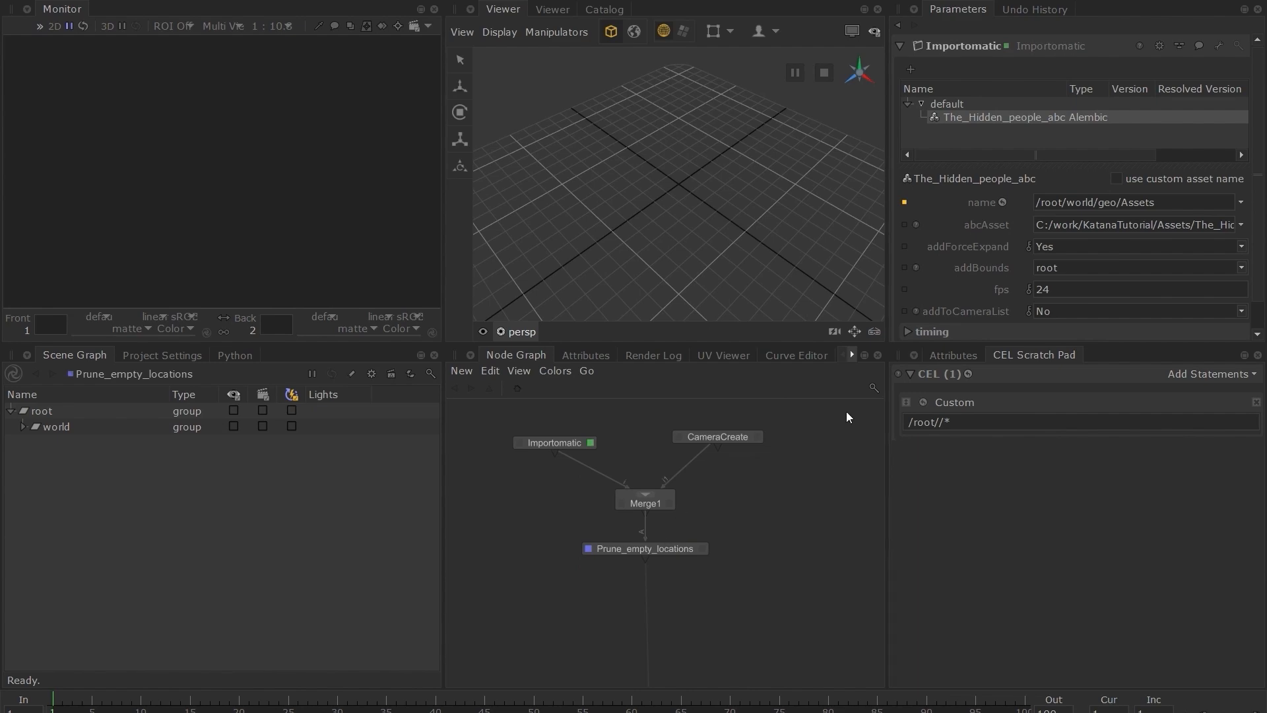
- Display the locations matched by the /root//* statement and look through the list of results
{"action": "right_click", "coordinate": [970, 382]}
{"action": "left_click", "coordinate": [975, 402]}
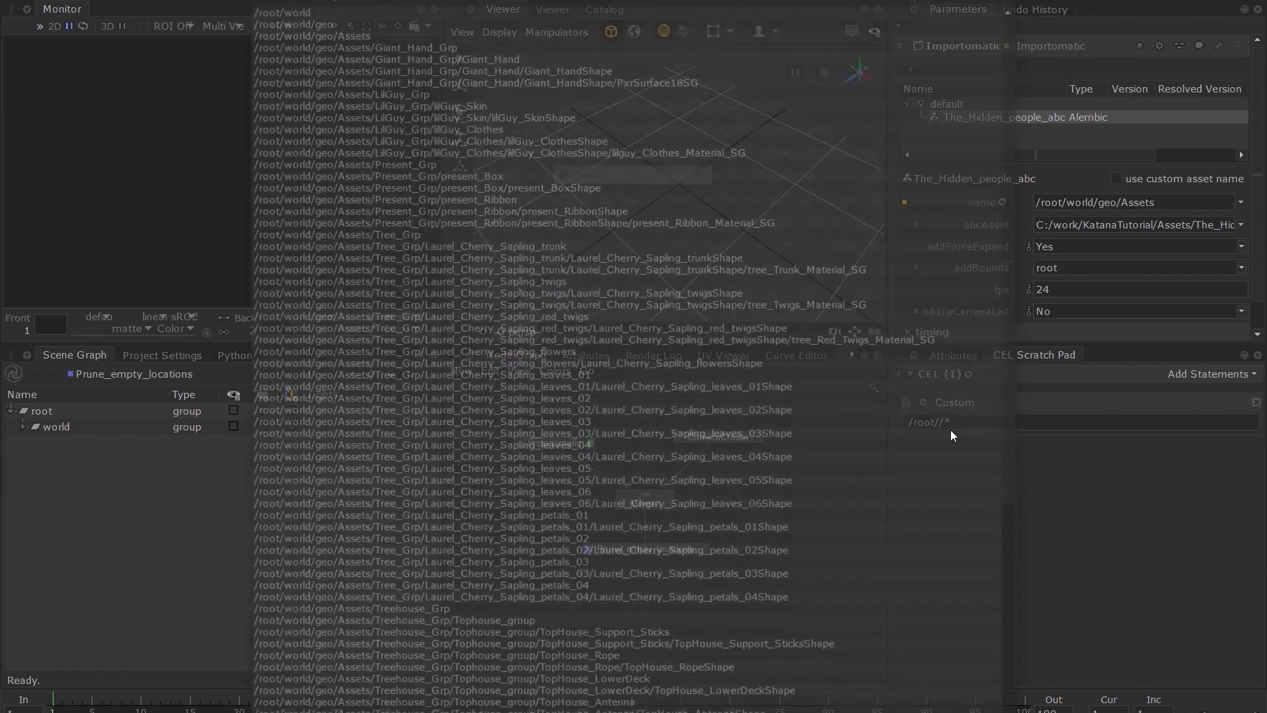
{"action": "scroll", "coordinate": [914, 430], "scroll_direction": "down", "scroll_amount": 9}
{"action": "scroll", "coordinate": [898, 394], "scroll_direction": "up", "scroll_amount": 7}
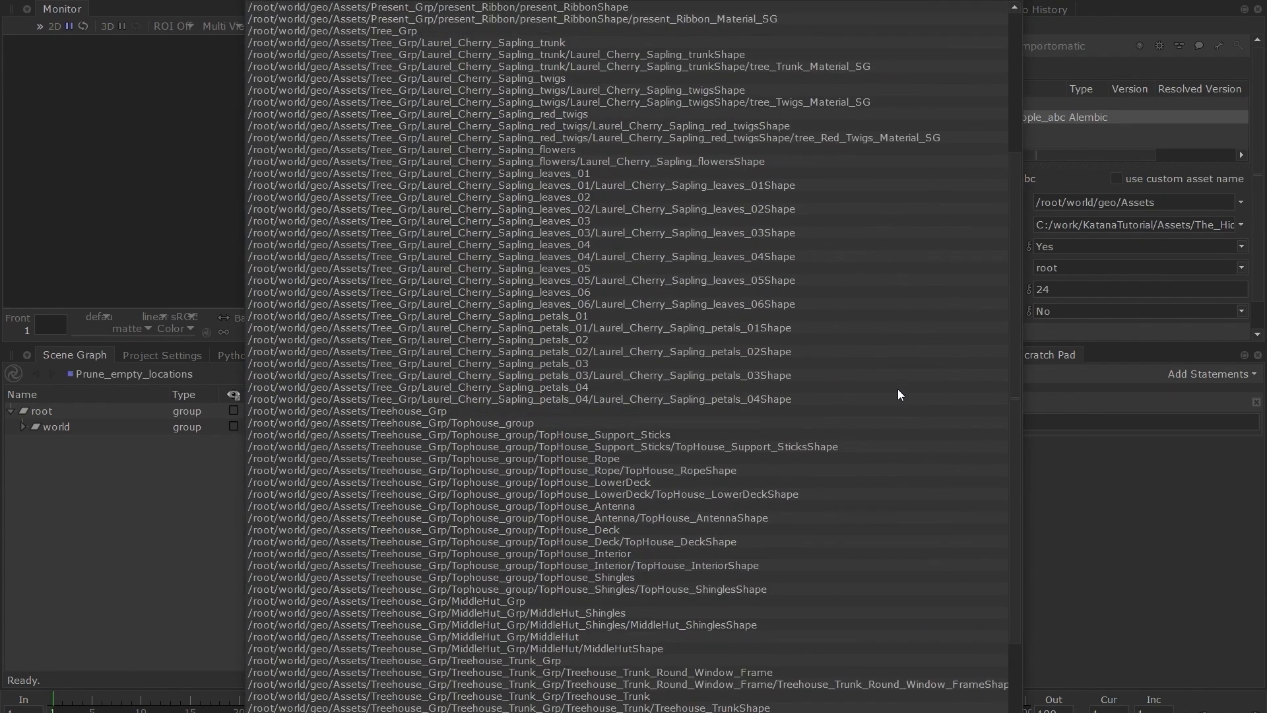
{"action": "scroll", "coordinate": [898, 395], "scroll_direction": "up", "scroll_amount": 2}
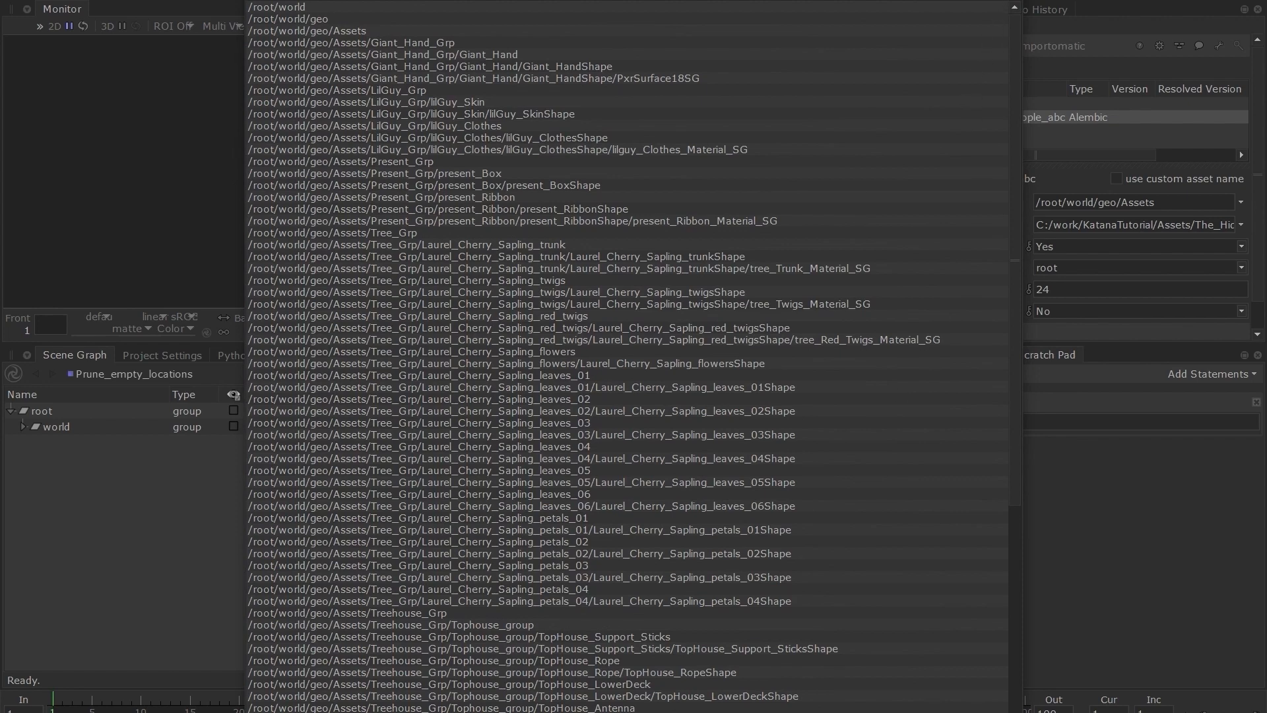
- Dismiss the list of matched locations and expand the world location in the Scene Graph down to the asset groups
{"action": "key", "text": "Escape"}
{"action": "middle_click_drag", "start_coordinate": [680, 571], "coordinate": [680, 575]}
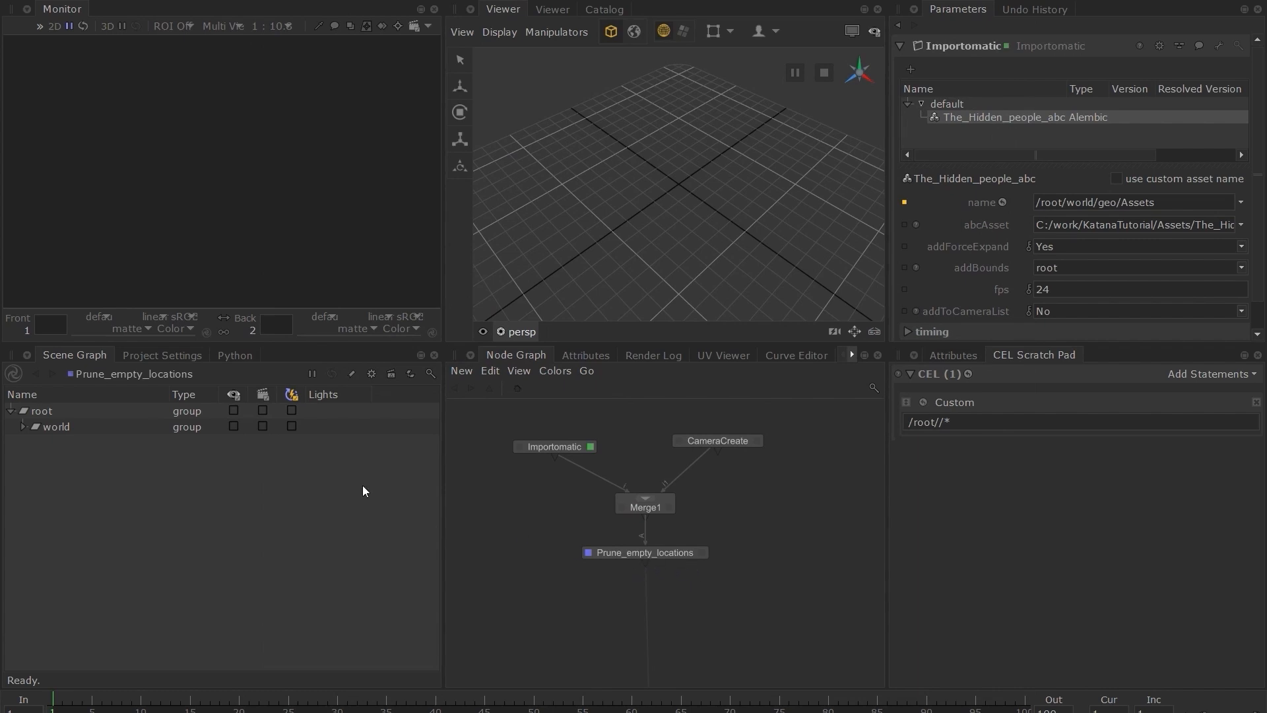
{"action": "left_click", "coordinate": [23, 427]}
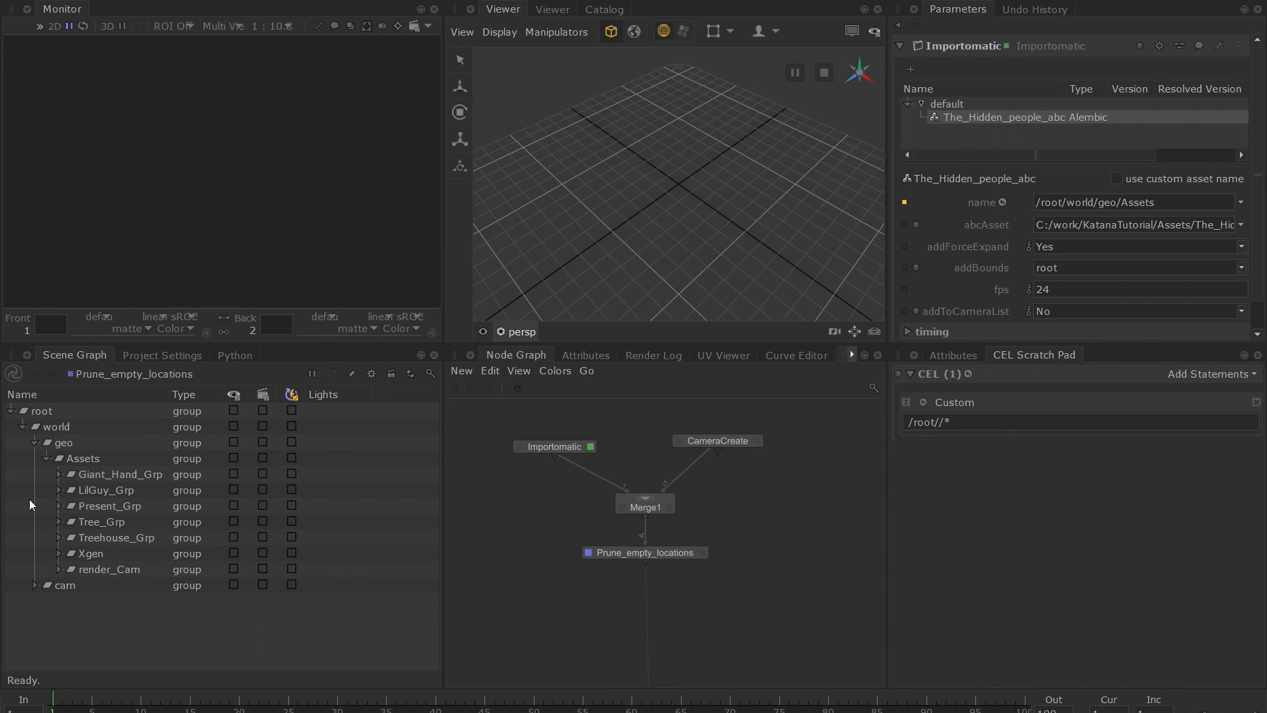
- Expand Tree_Grp and its trunk, twigs and red_twigs groups in the Scene Graph to inspect their shape locations
{"action": "left_click", "coordinate": [110, 526]}
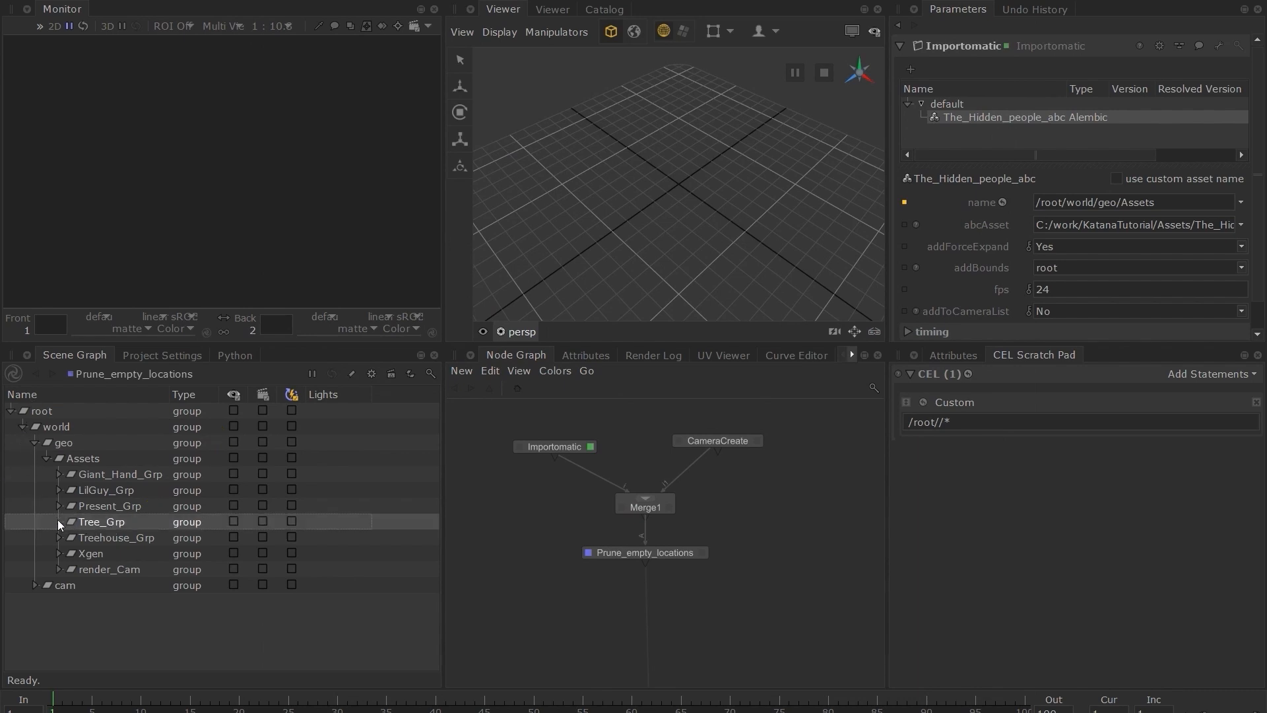
{"action": "left_click", "coordinate": [58, 521]}
{"action": "left_click", "coordinate": [71, 537]}
{"action": "left_click", "coordinate": [71, 569]}
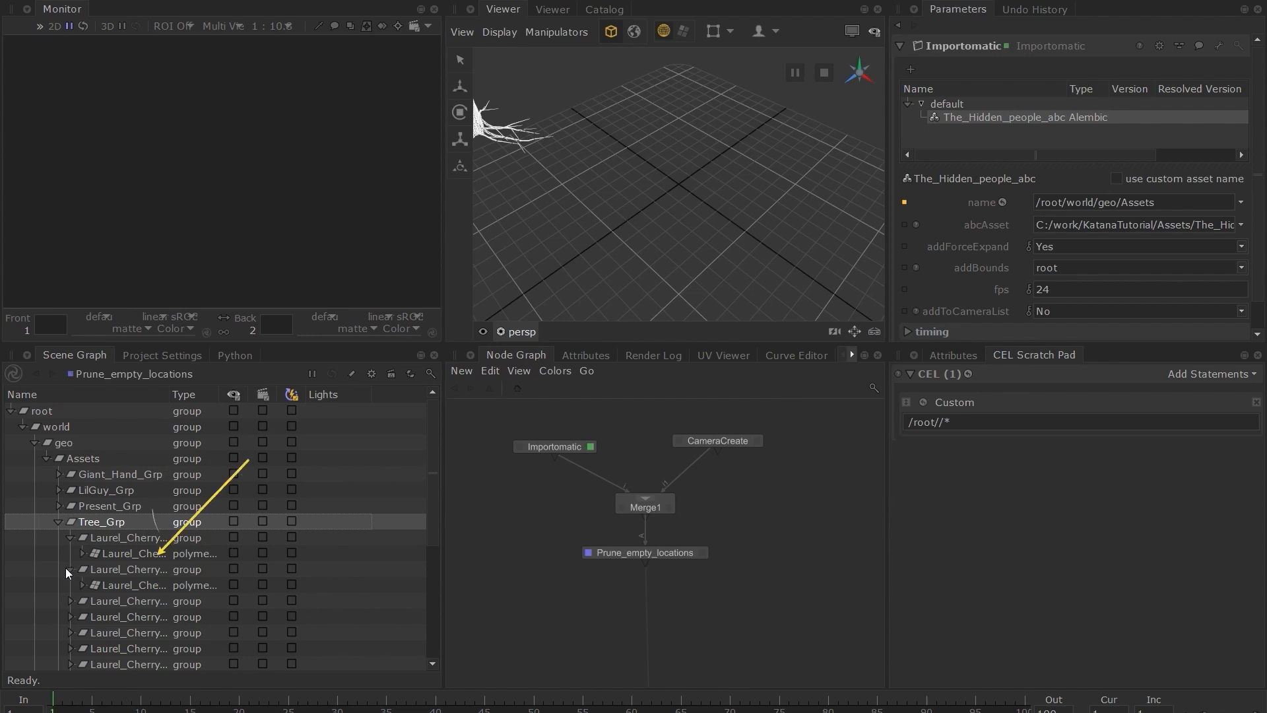
{"action": "left_click", "coordinate": [70, 600]}
{"action": "left_click", "coordinate": [123, 585]}
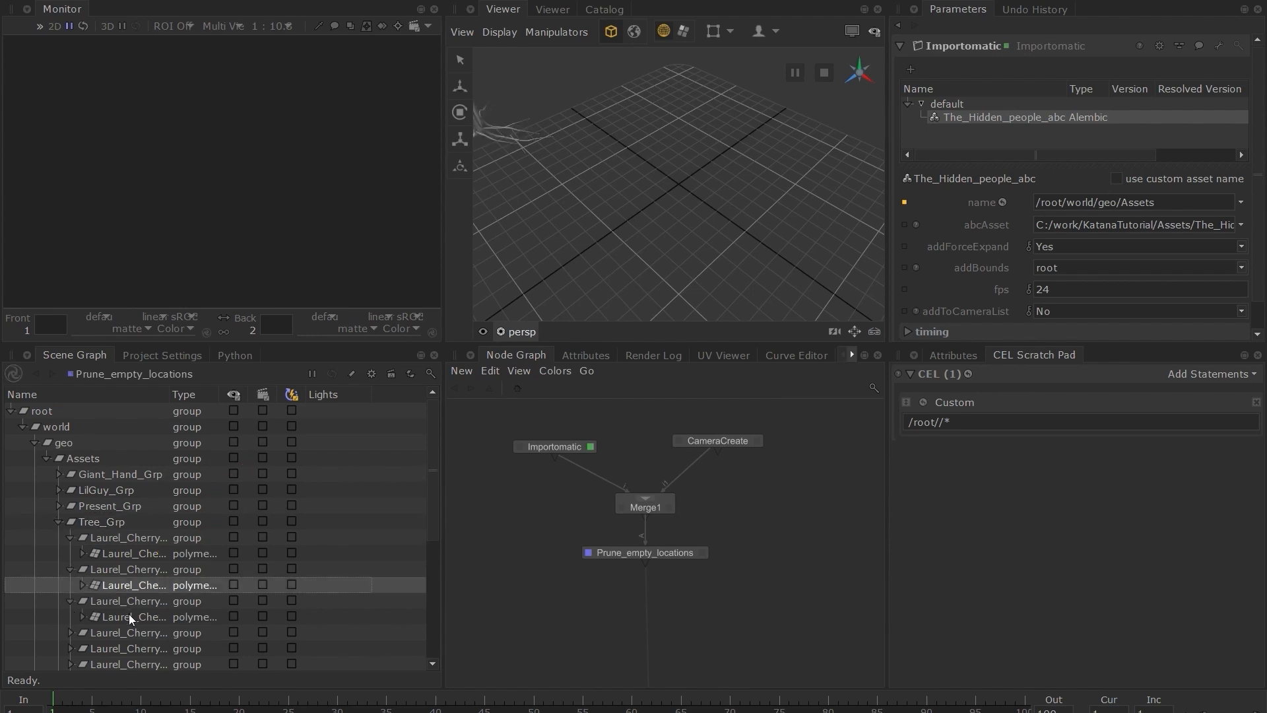
{"action": "left_click", "coordinate": [129, 616]}
- Add a second custom statement containing the path /root/world/geo/Assets/Tree_Grp, and widen the Scene Graph's Name column
{"action": "left_click", "coordinate": [1208, 373]}
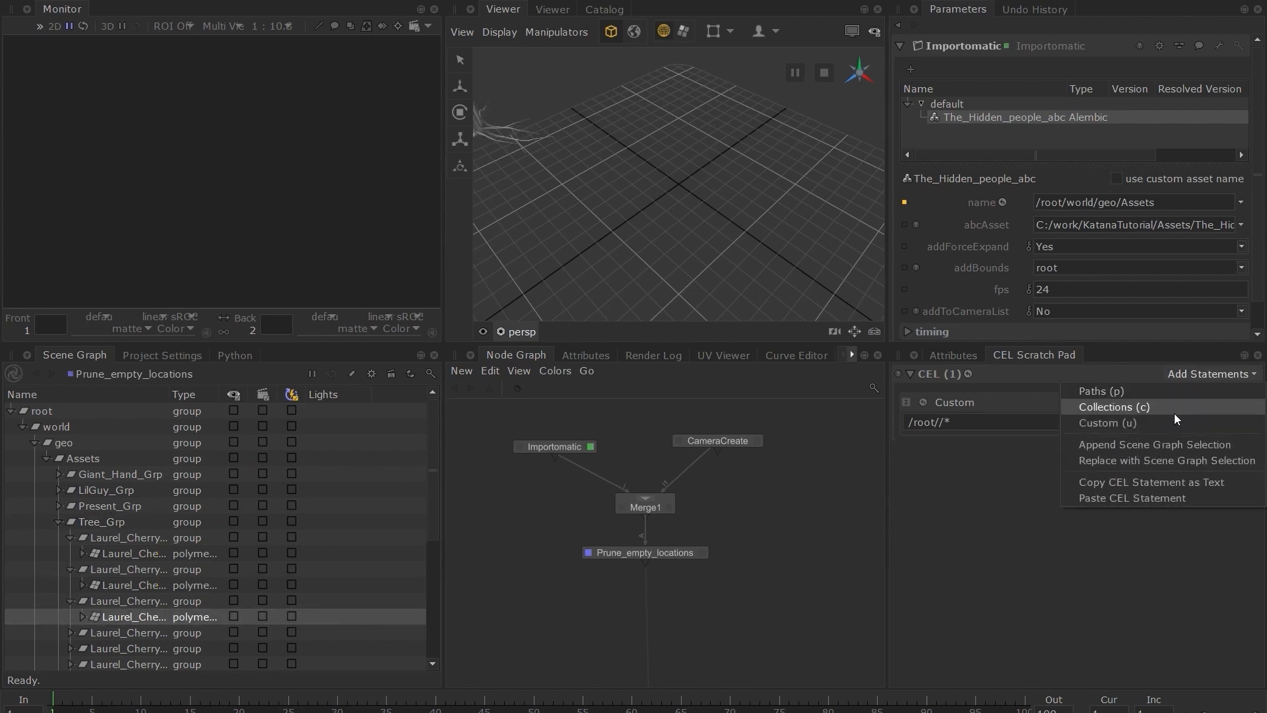
{"action": "left_click", "coordinate": [1163, 421]}
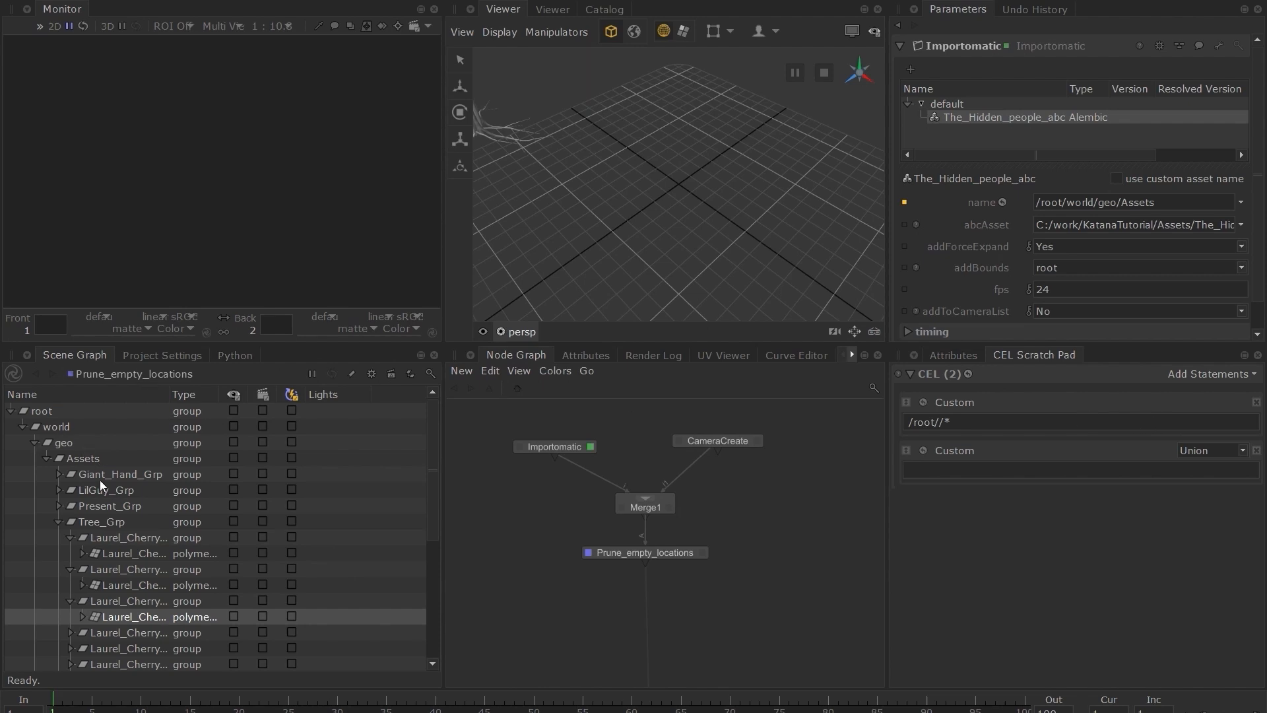
{"action": "left_click_drag", "start_coordinate": [107, 519], "coordinate": [921, 470]}
{"action": "left_click_drag", "start_coordinate": [170, 395], "coordinate": [297, 395]}
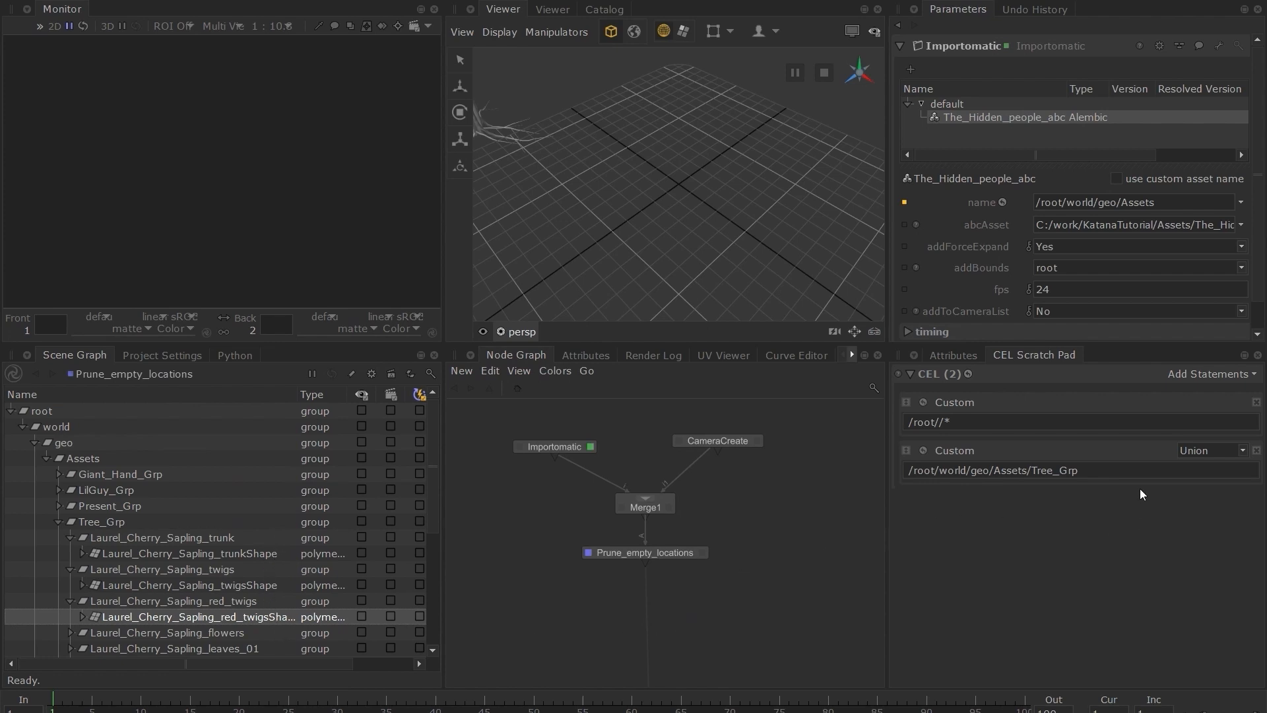
- Extend the second statement to /root/world/geo/Assets/Tree_Grp//*Shape, display its matching locations, and close the results
{"action": "left_click", "coordinate": [1128, 467]}
{"action": "type", "text": "//*Shape"}
{"action": "left_click", "coordinate": [923, 450]}
{"action": "left_click", "coordinate": [960, 485]}
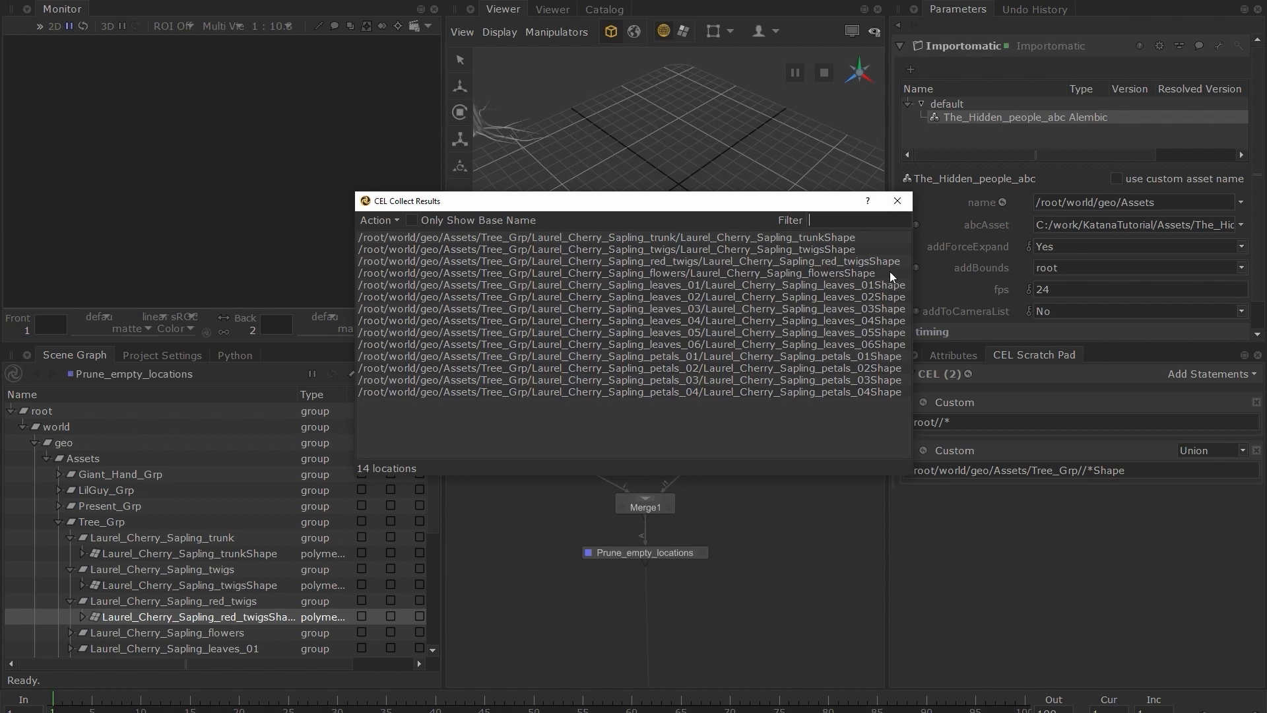
{"action": "left_click", "coordinate": [898, 201]}
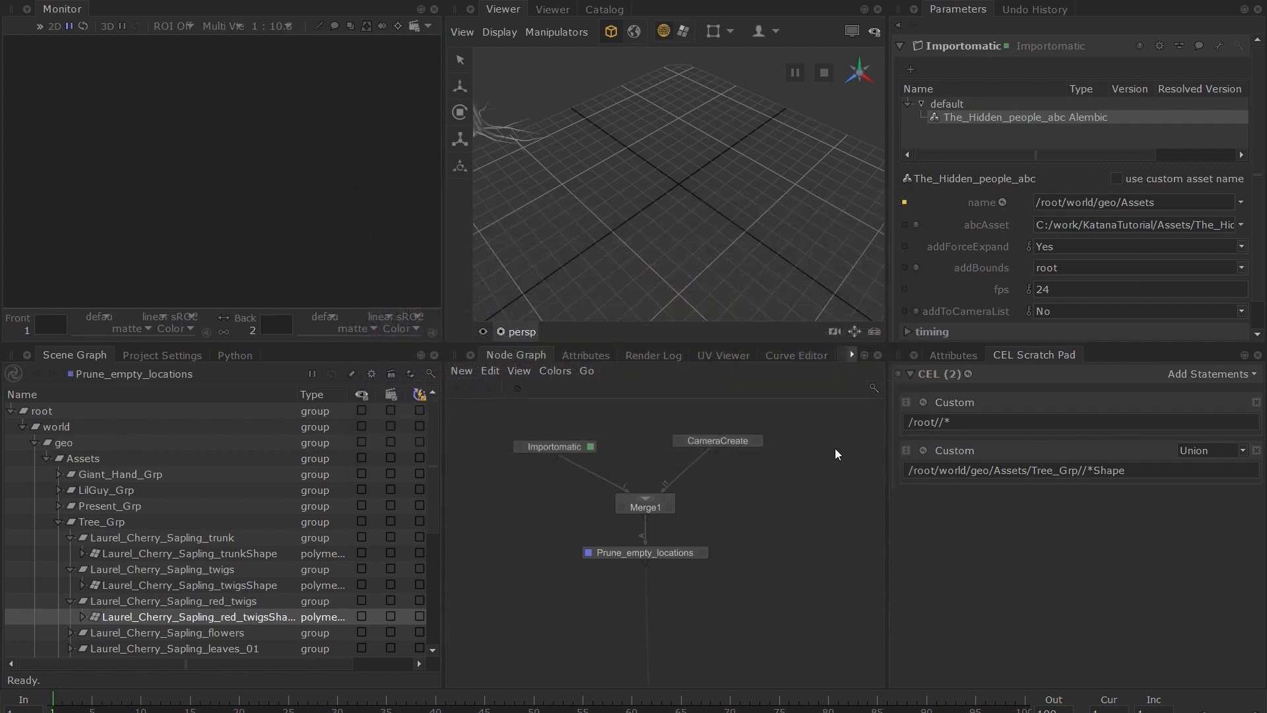